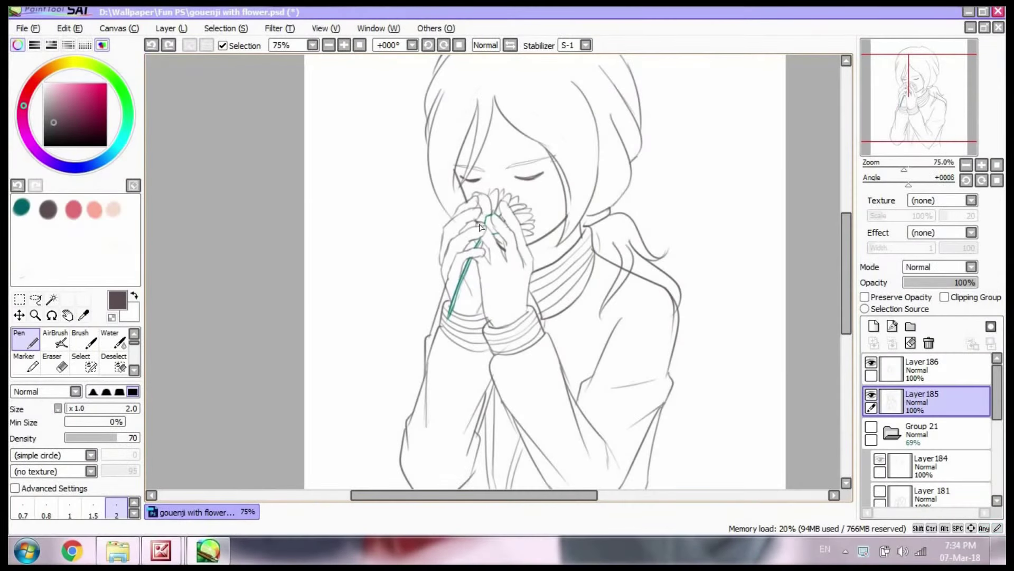
# Step: Undo the stray hair stroke and switch to the soft Brush
pyautogui.hotkey('ctrl', 'y')
pyautogui.scroll(2, 578, 107)
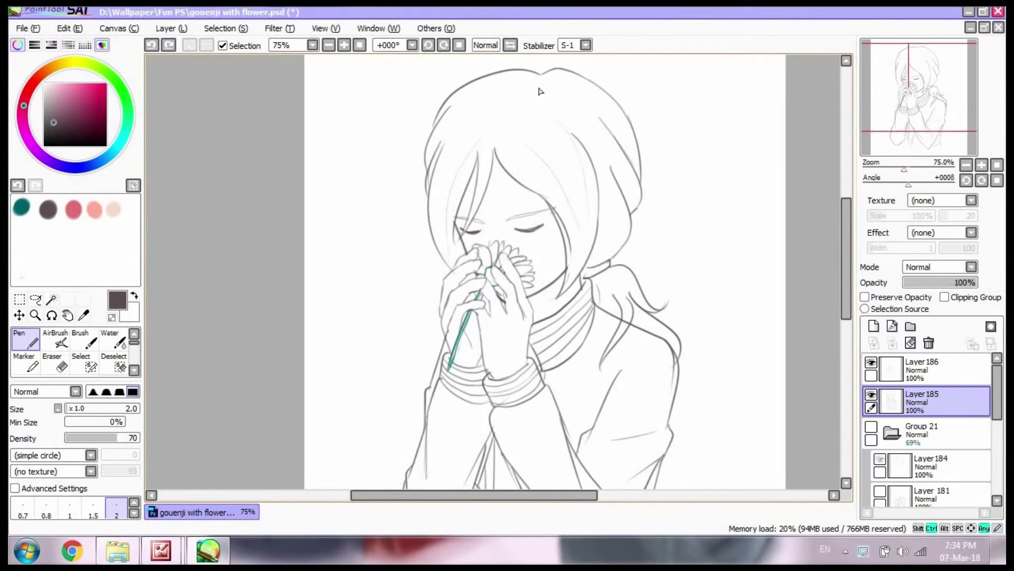
pyautogui.hotkey('ctrl', 'z')
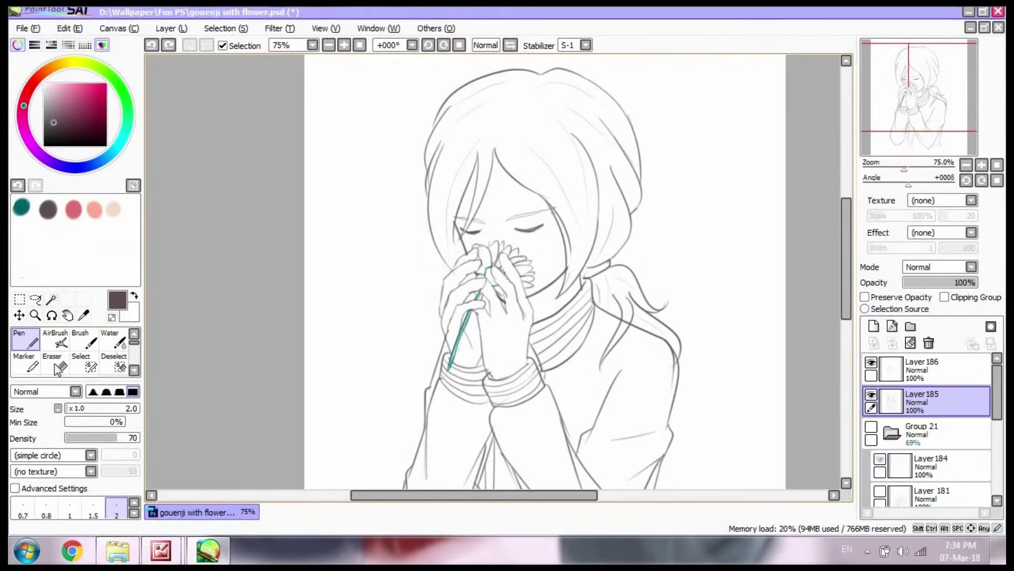
pyautogui.click(85, 341)
pyautogui.scroll(-3, 570, 317)
# Step: Make a test stroke and move Layer 186 below line-art Layer 185
pyautogui.moveTo(566, 308); pyautogui.dragTo(581, 300)
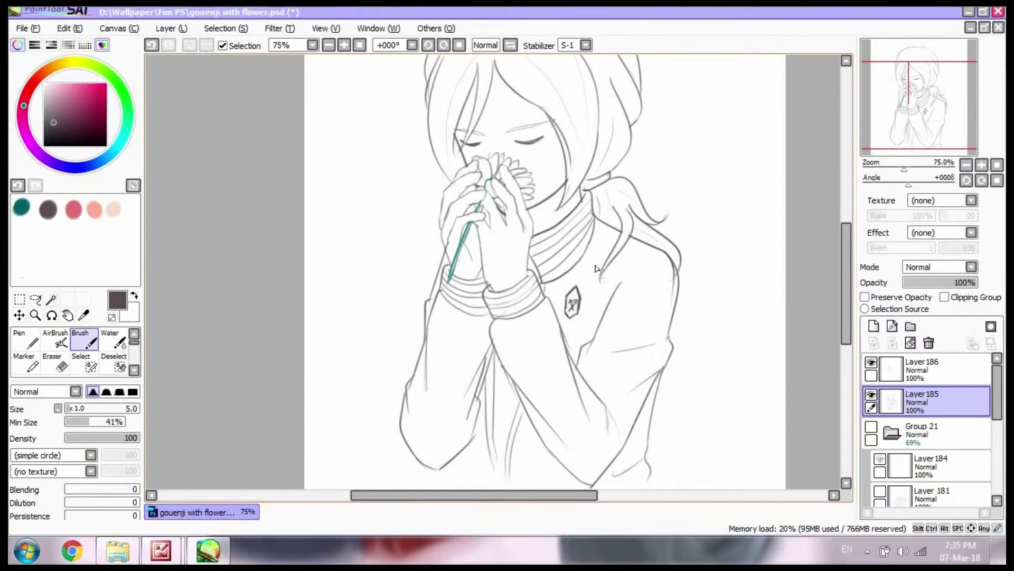
pyautogui.moveTo(921, 367); pyautogui.dragTo(922, 402)
pyautogui.scroll(2, 603, 283)
# Step: Pick the salmon swatch and lay base colour across the top of the hair
pyautogui.click(94, 210)
pyautogui.scroll(1, 471, 221)
pyautogui.scroll(2, 524, 148)
pyautogui.moveTo(523, 154)
pyautogui.mouseDown()
pyautogui.moveTo(578, 175)
pyautogui.moveTo(631, 177)
pyautogui.mouseUp()
pyautogui.moveTo(499, 177)
pyautogui.mouseDown()
pyautogui.moveTo(565, 135)
pyautogui.moveTo(636, 200)
pyautogui.moveTo(608, 222)
pyautogui.moveTo(537, 145)
pyautogui.moveTo(475, 129)
pyautogui.moveTo(516, 199)
pyautogui.moveTo(586, 253)
pyautogui.moveTo(623, 232)
pyautogui.moveTo(608, 275)
pyautogui.moveTo(583, 232)
pyautogui.moveTo(591, 126)
pyautogui.moveTo(465, 122)
pyautogui.moveTo(439, 159)
pyautogui.moveTo(449, 289)
pyautogui.mouseUp()
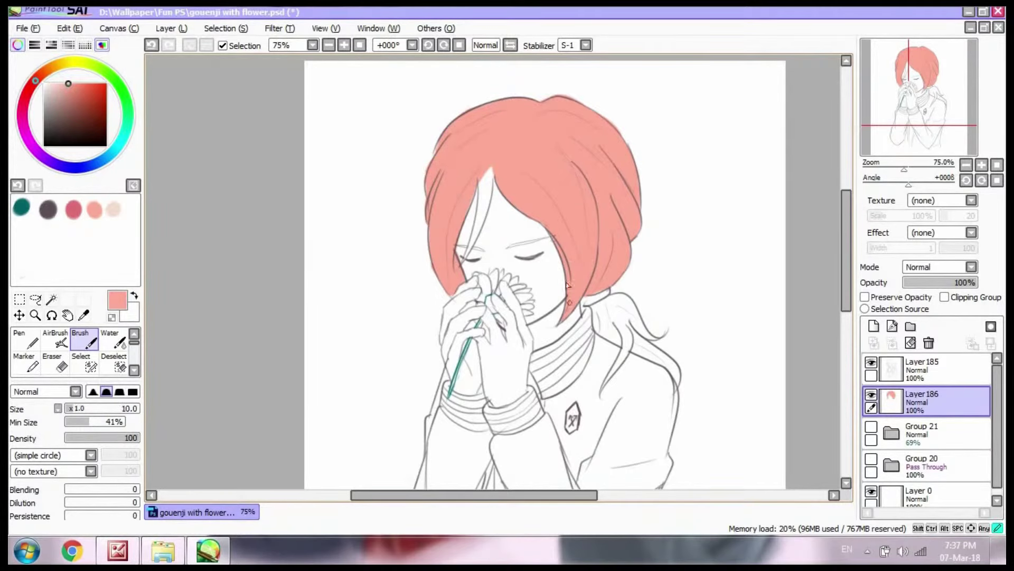
# Step: Paint salmon over the left hair strand, the ponytail and both eyebrows
pyautogui.scroll(2, 567, 285)
pyautogui.moveTo(465, 238); pyautogui.dragTo(460, 112)
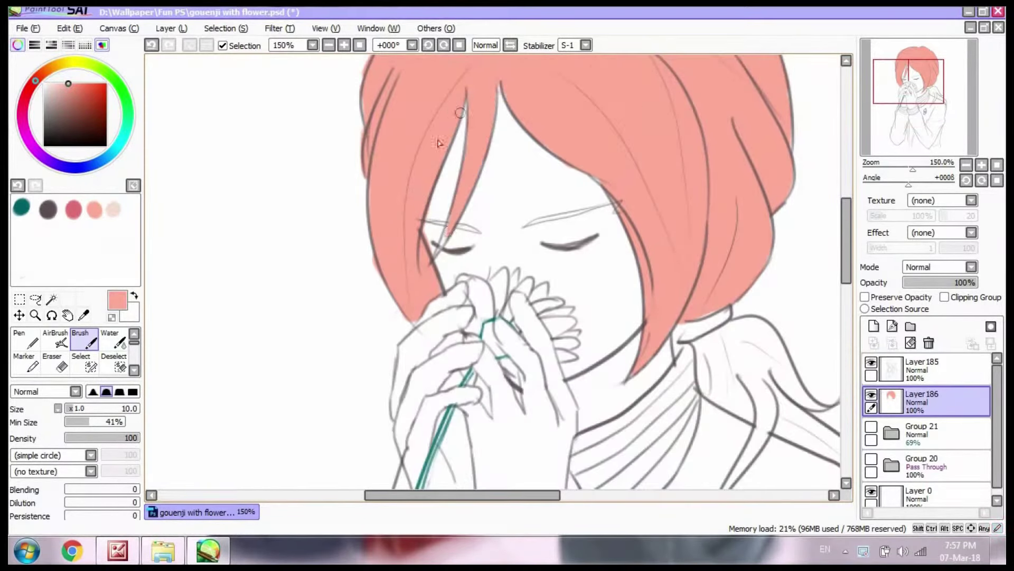
pyautogui.moveTo(599, 269)
pyautogui.mouseDown()
pyautogui.moveTo(644, 312)
pyautogui.moveTo(645, 343)
pyautogui.moveTo(676, 275)
pyautogui.moveTo(708, 365)
pyautogui.mouseUp()
pyautogui.moveTo(666, 333)
pyautogui.mouseDown()
pyautogui.moveTo(750, 391)
pyautogui.moveTo(768, 426)
pyautogui.moveTo(641, 403)
pyautogui.mouseUp()
pyautogui.moveTo(429, 154); pyautogui.dragTo(511, 126)
# Step: Erase the ragged hair colour edges, then zoom out to see the whole figure
pyautogui.click(58, 364)
pyautogui.moveTo(324, 150); pyautogui.dragTo(403, 165)
pyautogui.click(85, 341)
pyautogui.click(925, 326)
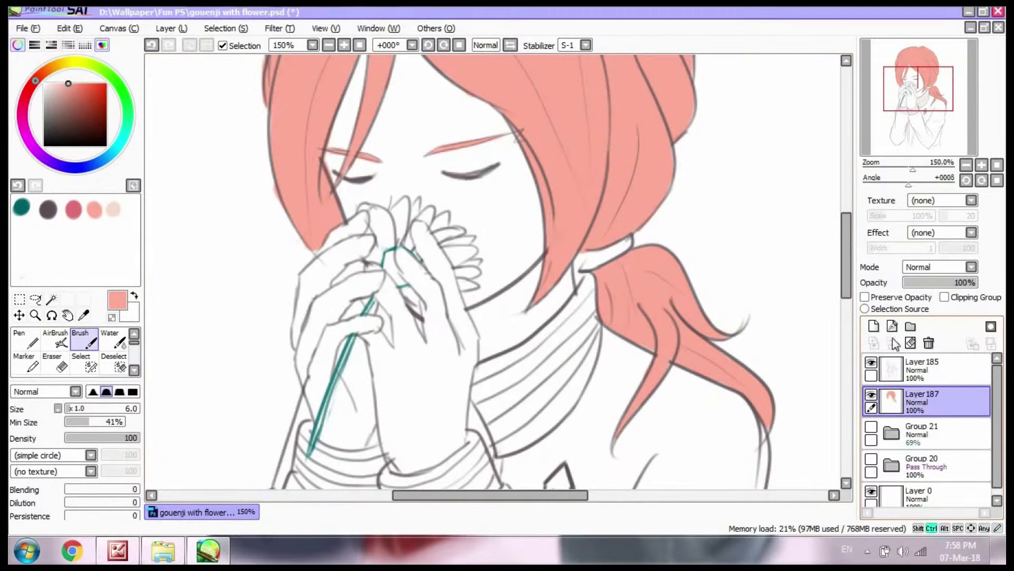
pyautogui.hotkey('ctrl', '-')
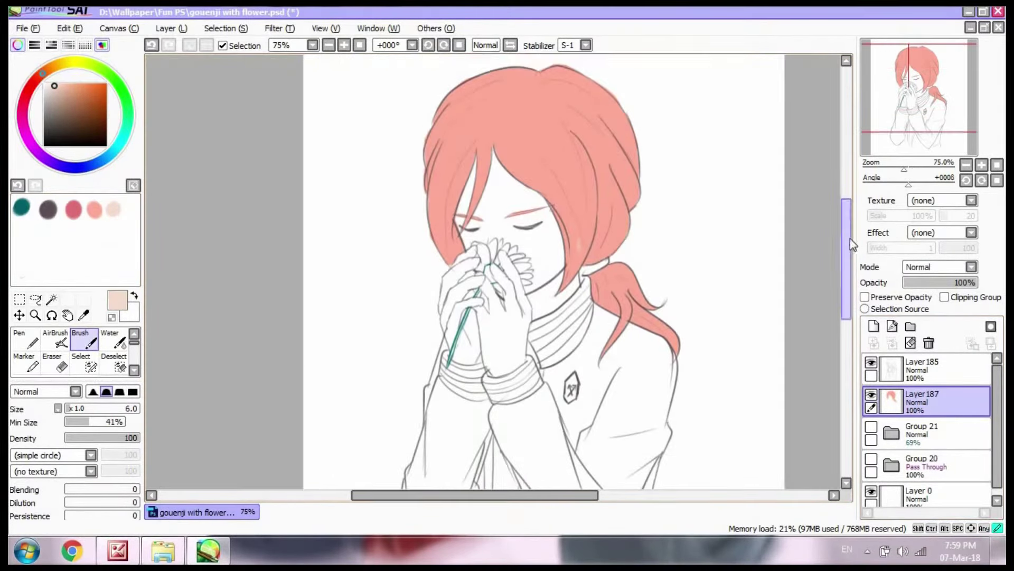
# Step: Add a hidden Layer 188 and make hair Layer 187 active again
pyautogui.click(873, 326)
pyautogui.click(871, 396)
pyautogui.click(872, 426)
pyautogui.click(930, 431)
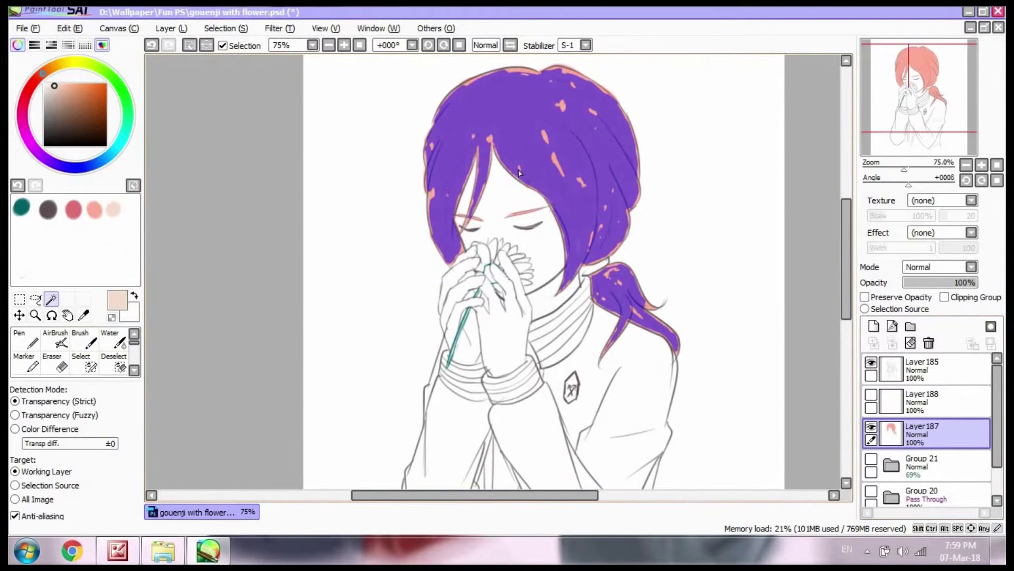
# Step: Magic Wand the salmon hair and cover the ponytail's red blotches with beige
pyautogui.click(134, 370)
pyautogui.click(26, 364)
pyautogui.press('b')
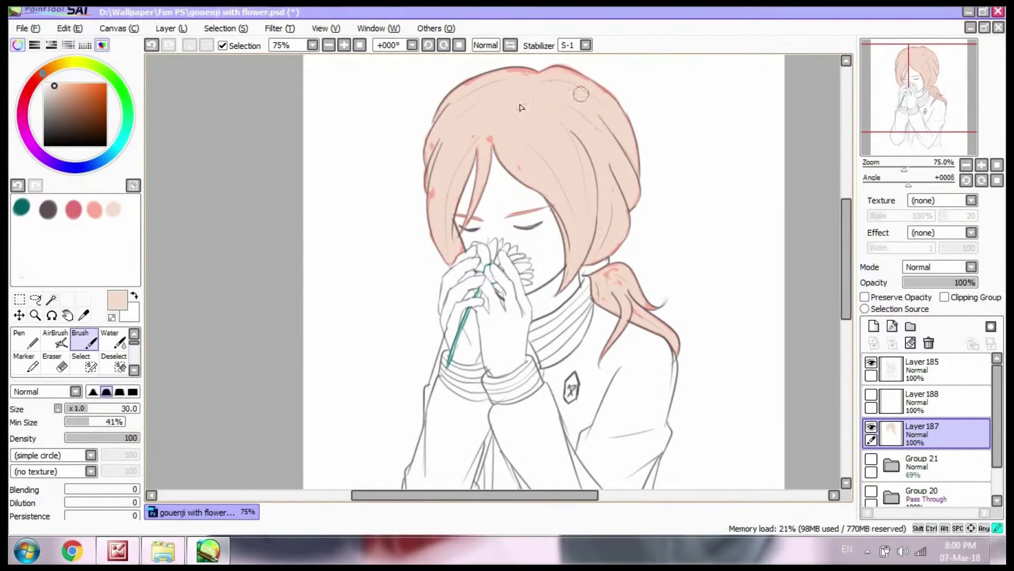
pyautogui.hotkey('ctrl', '+')
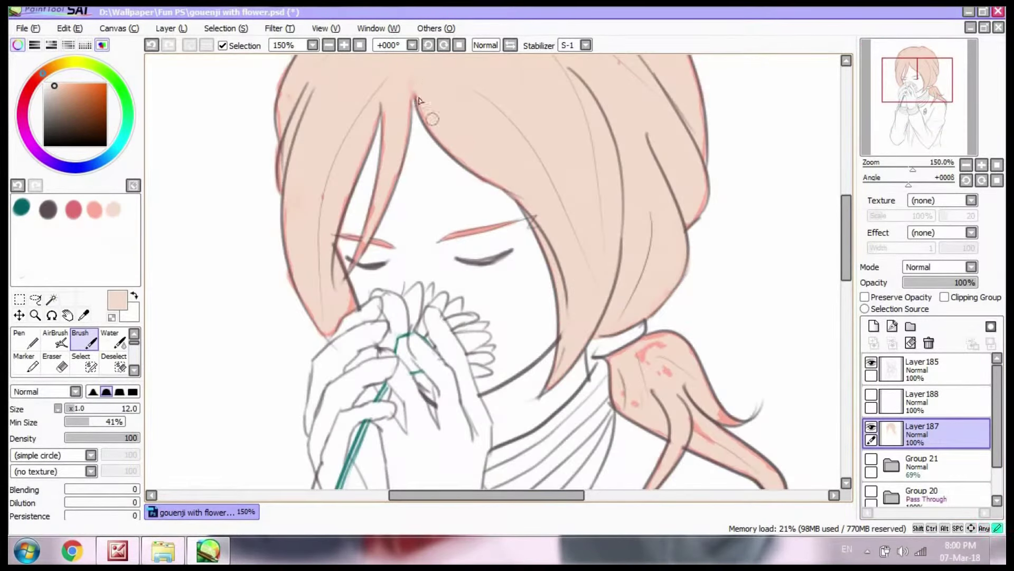
pyautogui.moveTo(663, 344); pyautogui.dragTo(638, 363)
# Step: Tidy the beige hair edges with the Eraser and Brush
pyautogui.scroll(-3, 750, 377)
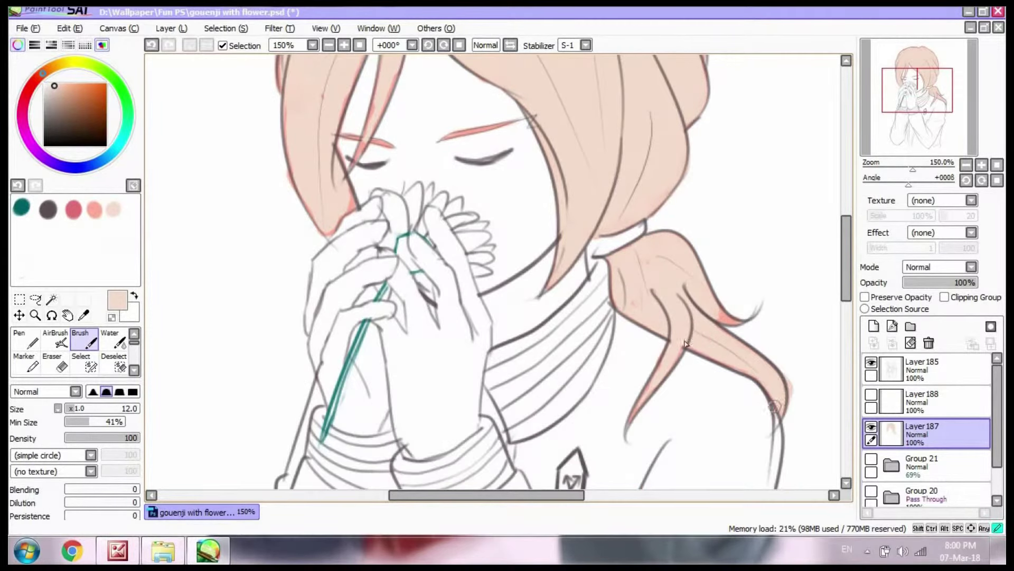
pyautogui.scroll(5, 726, 229)
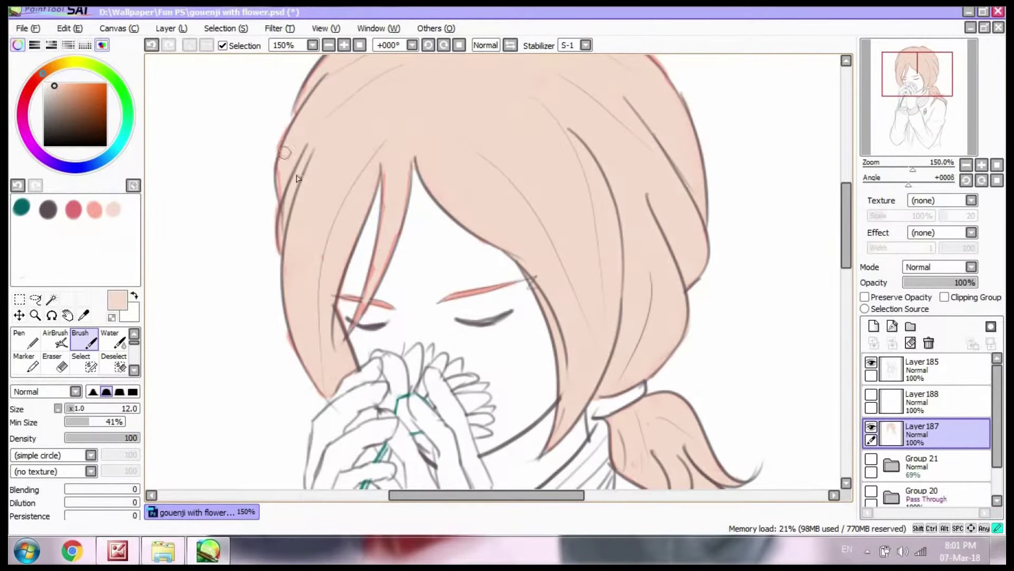
pyautogui.scroll(2, 709, 229)
pyautogui.scroll(-5, 710, 229)
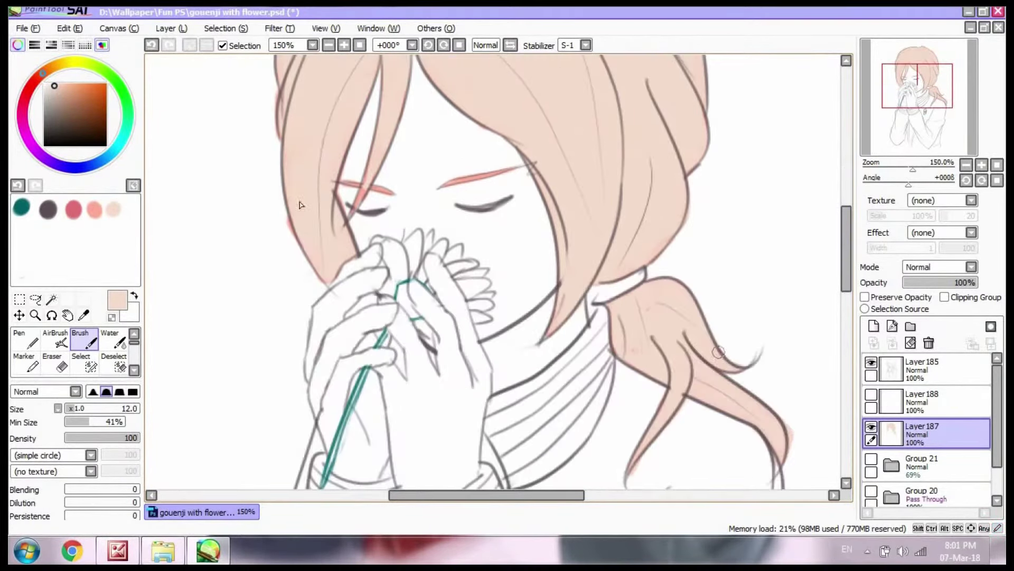
pyautogui.press('e')
pyautogui.scroll(3, 687, 264)
pyautogui.scroll(3, 600, 132)
pyautogui.press('b')
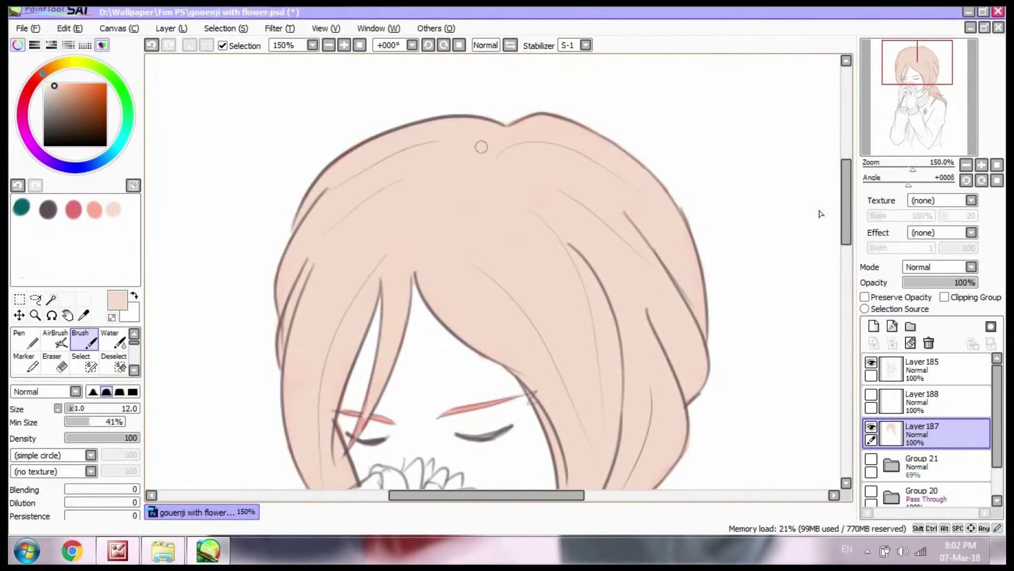
pyautogui.scroll(-5, 568, 162)
# Step: Paint salmon skin colour over the face and down the neck
pyautogui.press('e')
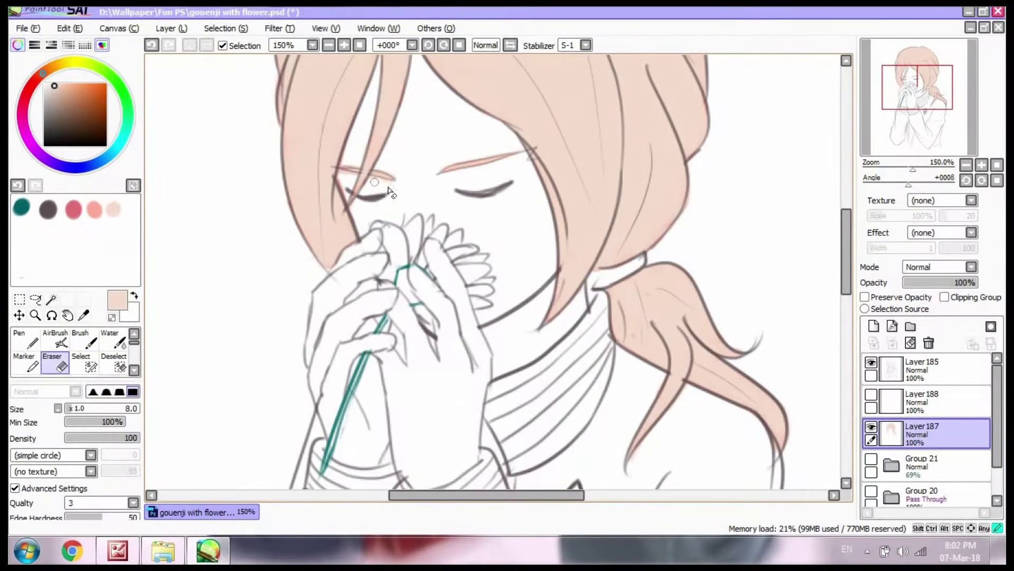
pyautogui.press('b')
pyautogui.click(94, 209)
pyautogui.moveTo(423, 132); pyautogui.dragTo(523, 238)
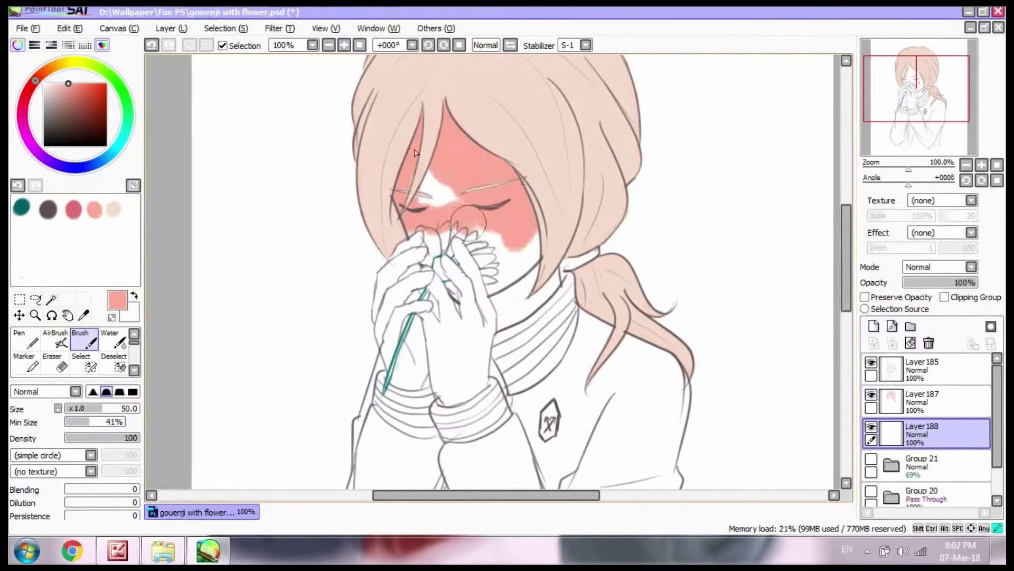
pyautogui.moveTo(449, 185); pyautogui.dragTo(549, 328)
# Step: Paint skin colour over the fingers and left hand with a smaller brush
pyautogui.scroll(1, 530, 305)
pyautogui.press('[')
pyautogui.press('[')
pyautogui.press('[')
pyautogui.moveTo(444, 240); pyautogui.dragTo(478, 338)
pyautogui.moveTo(431, 264); pyautogui.dragTo(489, 412)
pyautogui.moveTo(341, 328)
pyautogui.mouseDown()
pyautogui.moveTo(375, 298)
pyautogui.moveTo(449, 359)
pyautogui.mouseUp()
pyautogui.moveTo(407, 317)
pyautogui.mouseDown()
pyautogui.moveTo(428, 378)
pyautogui.moveTo(415, 383)
pyautogui.mouseUp()
pyautogui.moveTo(375, 238)
pyautogui.mouseDown()
pyautogui.moveTo(344, 296)
pyautogui.moveTo(346, 320)
pyautogui.moveTo(394, 348)
pyautogui.mouseUp()
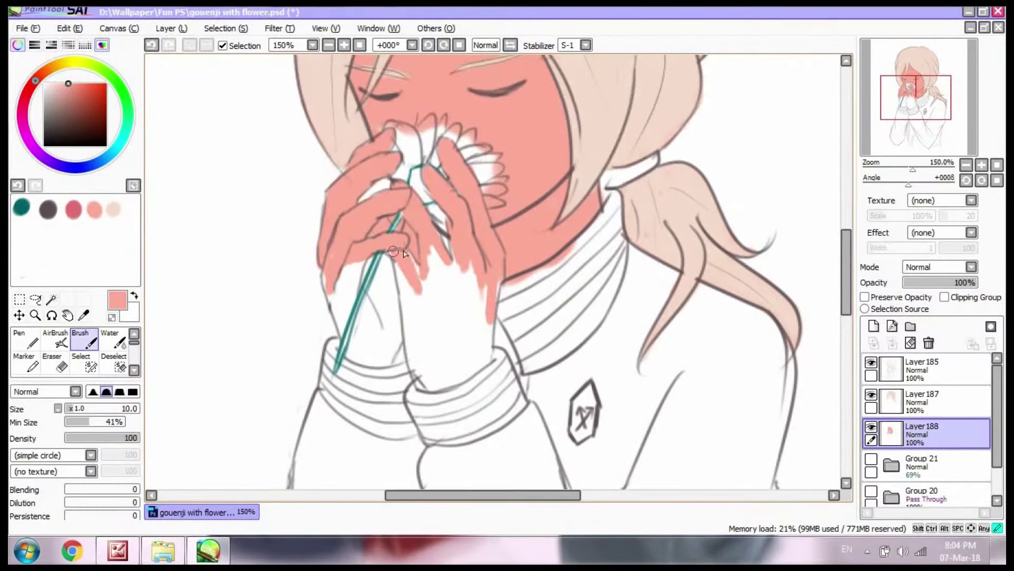
# Step: Fill the remaining white edges of both hands and erase stray skin colour
pyautogui.moveTo(417, 370); pyautogui.dragTo(475, 381)
pyautogui.moveTo(401, 273); pyautogui.dragTo(423, 359)
pyautogui.moveTo(364, 254)
pyautogui.mouseDown()
pyautogui.moveTo(342, 308)
pyautogui.moveTo(393, 365)
pyautogui.mouseUp()
pyautogui.moveTo(370, 280)
pyautogui.mouseDown()
pyautogui.moveTo(370, 365)
pyautogui.moveTo(380, 359)
pyautogui.mouseUp()
pyautogui.moveTo(434, 274)
pyautogui.mouseDown()
pyautogui.moveTo(414, 361)
pyautogui.moveTo(475, 285)
pyautogui.mouseUp()
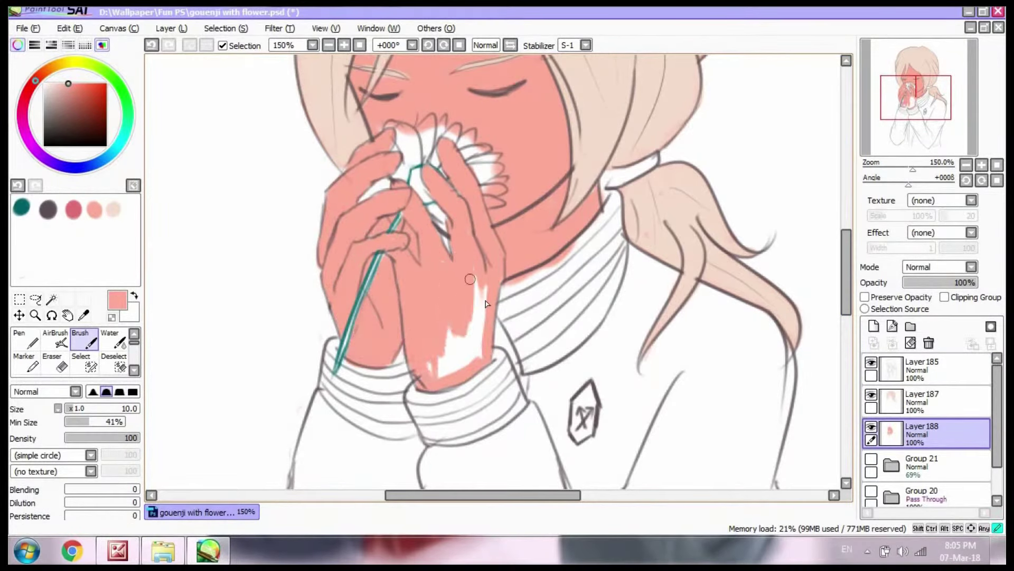
pyautogui.moveTo(454, 328); pyautogui.dragTo(476, 373)
pyautogui.press('e')
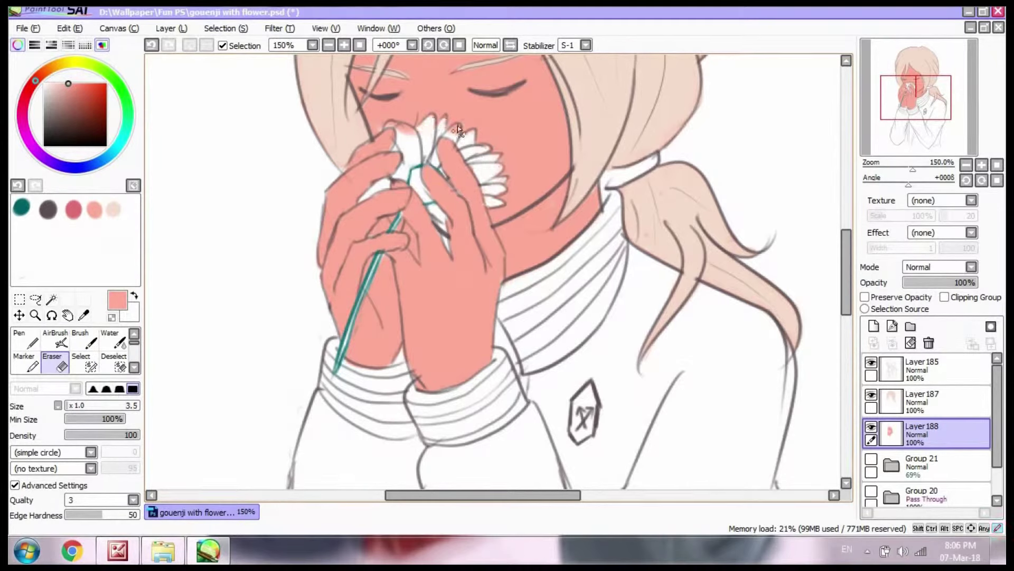
pyautogui.press('b')
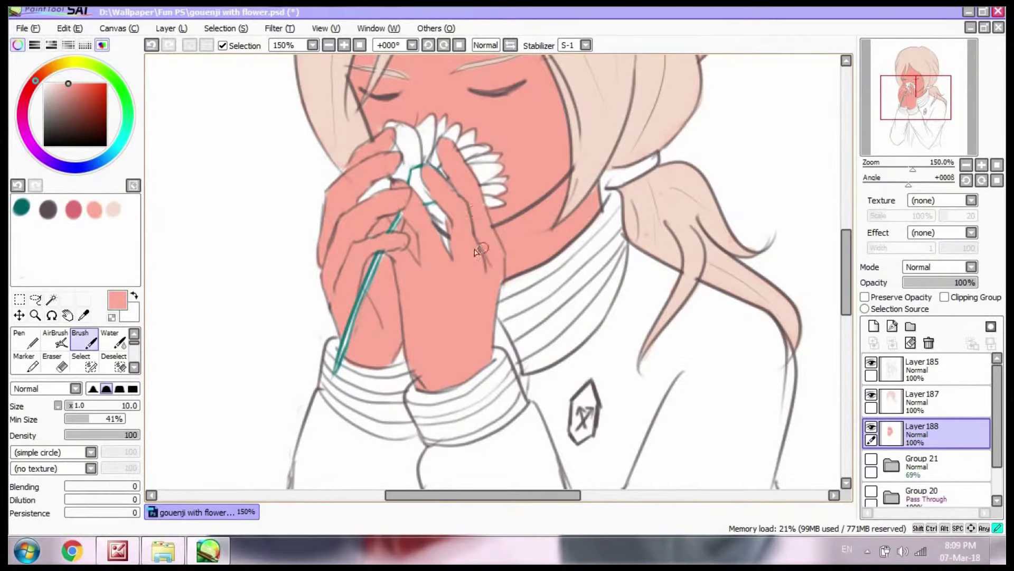
pyautogui.keyDown('alt'); pyautogui.click(373, 147); pyautogui.keyUp('alt')
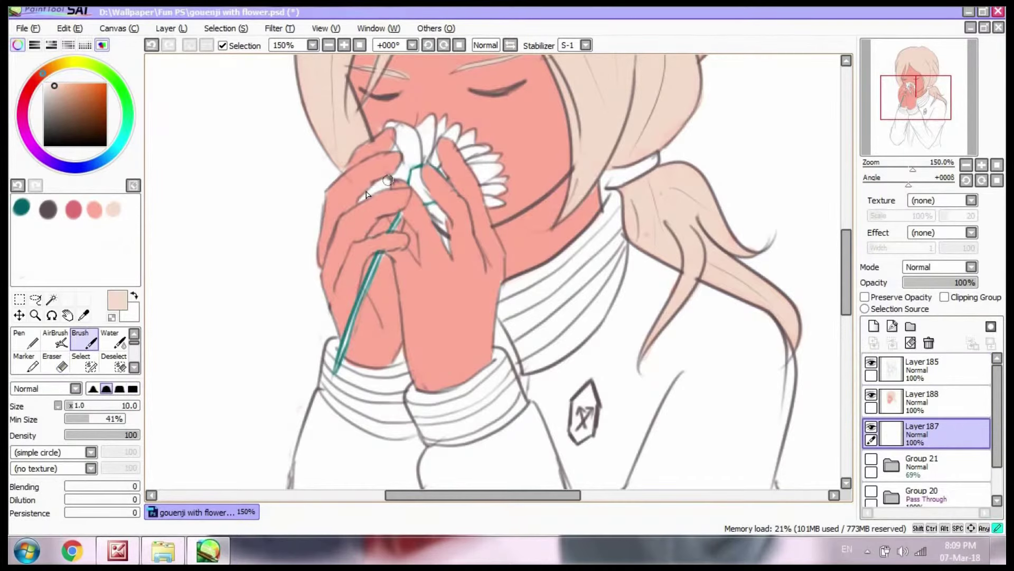
# Step: Create jacket Layer 189 and pick the red colour
pyautogui.moveTo(846, 259); pyautogui.dragTo(854, 229)
pyautogui.click(874, 326)
pyautogui.hotkey('ctrl', 'e')
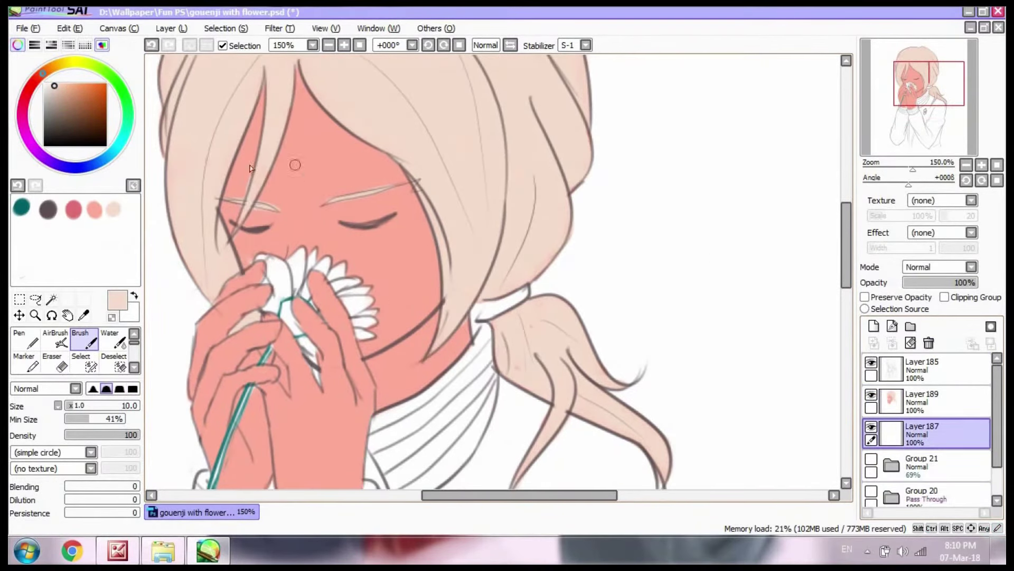
pyautogui.keyDown('alt'); pyautogui.click(241, 190); pyautogui.keyUp('alt')
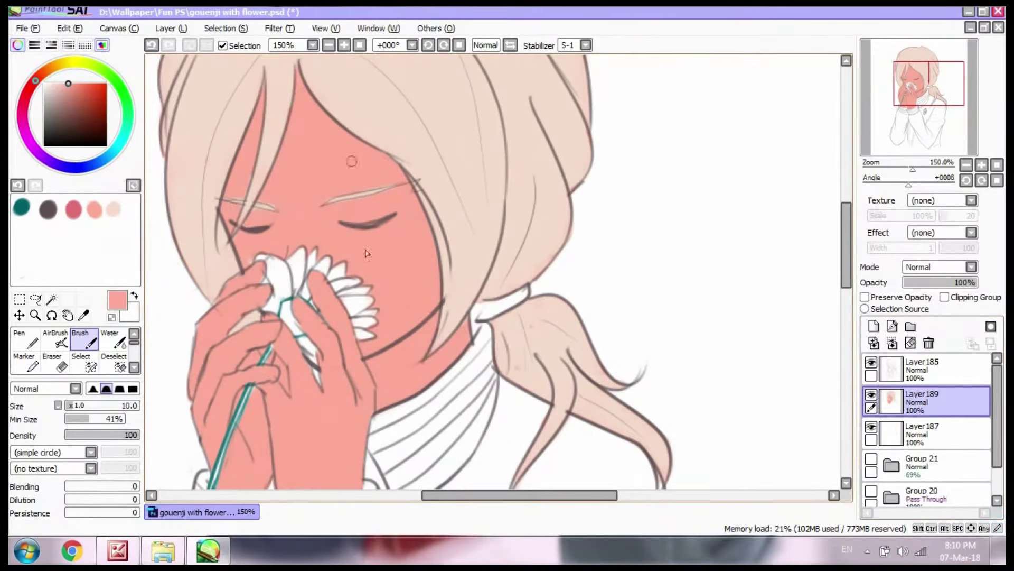
pyautogui.hotkey('ctrl', 'z')
pyautogui.scroll(-2, 546, 246)
# Step: Paint red along the collar, over the chest and lower jacket, and onto the left sleeve
pyautogui.moveTo(535, 236); pyautogui.dragTo(528, 275)
pyautogui.scroll(-1, 533, 253)
pyautogui.moveTo(555, 227)
pyautogui.mouseDown()
pyautogui.moveTo(517, 349)
pyautogui.moveTo(510, 242)
pyautogui.moveTo(608, 237)
pyautogui.moveTo(618, 296)
pyautogui.moveTo(570, 354)
pyautogui.moveTo(587, 402)
pyautogui.moveTo(544, 444)
pyautogui.mouseUp()
pyautogui.press('[')
pyautogui.moveTo(560, 359)
pyautogui.mouseDown()
pyautogui.moveTo(533, 423)
pyautogui.moveTo(464, 317)
pyautogui.mouseUp()
pyautogui.moveTo(497, 265); pyautogui.dragTo(459, 301)
pyautogui.moveTo(402, 306)
pyautogui.mouseDown()
pyautogui.moveTo(433, 286)
pyautogui.moveTo(423, 343)
pyautogui.mouseUp()
# Step: With a larger brush, cover the chest, hem and left sleeve in red down to the cuff
pyautogui.press(']')
pyautogui.press(']')
pyautogui.press(']')
pyautogui.moveTo(439, 275); pyautogui.dragTo(523, 412)
pyautogui.moveTo(476, 380)
pyautogui.mouseDown()
pyautogui.moveTo(539, 431)
pyautogui.moveTo(460, 370)
pyautogui.mouseUp()
pyautogui.moveTo(533, 444); pyautogui.dragTo(454, 423)
pyautogui.moveTo(433, 317); pyautogui.dragTo(428, 438)
pyautogui.moveTo(423, 275)
pyautogui.mouseDown()
pyautogui.moveTo(396, 338)
pyautogui.moveTo(370, 359)
pyautogui.moveTo(423, 433)
pyautogui.mouseUp()
pyautogui.moveTo(370, 370); pyautogui.dragTo(401, 402)
pyautogui.moveTo(380, 275); pyautogui.dragTo(369, 364)
# Step: Switch between Layers 187 and 189 and pick a dark grey colour
pyautogui.press('e')
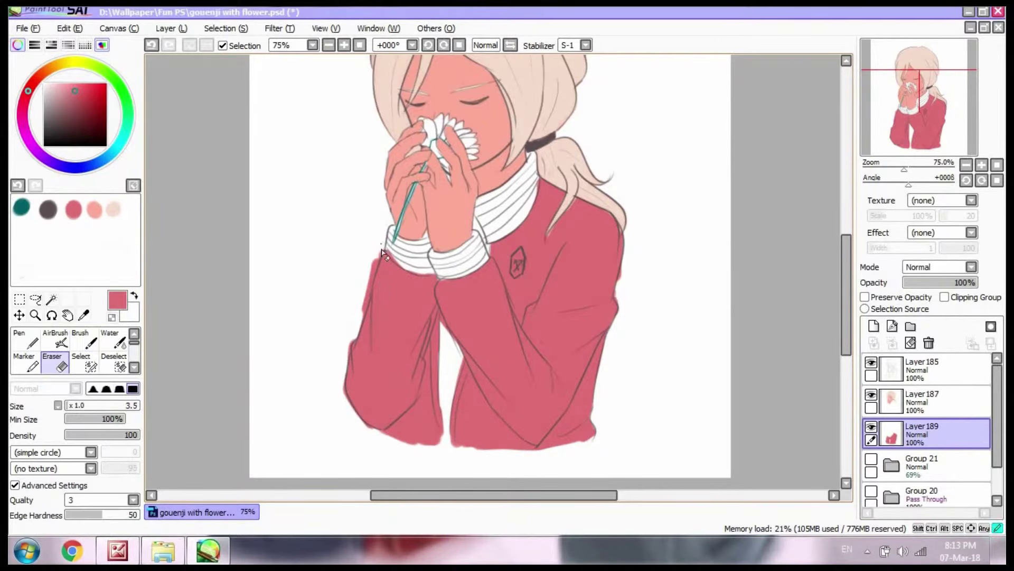
pyautogui.scroll(1, 384, 254)
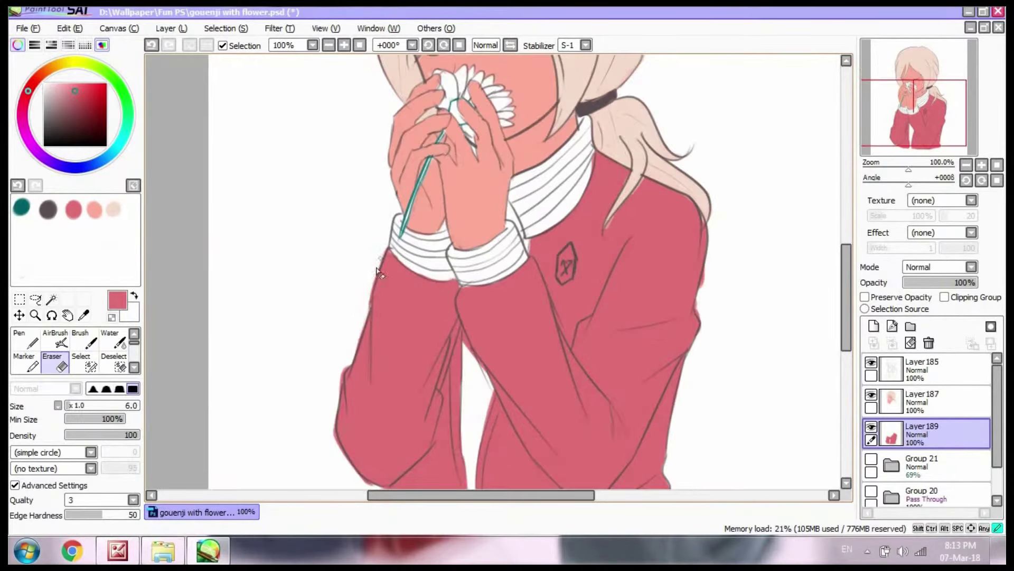
pyautogui.keyDown('ctrl'); pyautogui.keyDown('shift'); pyautogui.click(645, 181); pyautogui.keyUp('shift'); pyautogui.keyUp('ctrl')
pyautogui.scroll(-3, 703, 218)
pyautogui.click(960, 441)
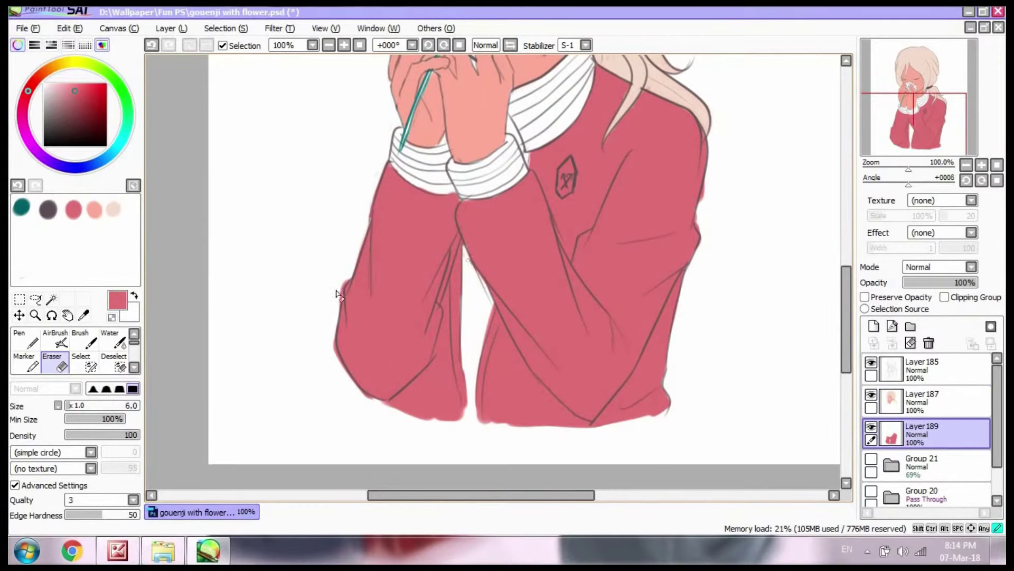
pyautogui.keyDown('alt'); pyautogui.click(349, 392); pyautogui.keyUp('alt')
# Step: Brush dark grey shadow under the collar and into the gap between the arms
pyautogui.moveTo(922, 401); pyautogui.dragTo(931, 435)
pyautogui.scroll(4, 528, 264)
pyautogui.click(74, 346)
pyautogui.moveTo(507, 230); pyautogui.dragTo(525, 275)
pyautogui.moveTo(508, 230); pyautogui.dragTo(526, 274)
pyautogui.scroll(-4, 520, 254)
pyautogui.moveTo(473, 232); pyautogui.dragTo(470, 383)
pyautogui.moveTo(464, 303); pyautogui.dragTo(473, 387)
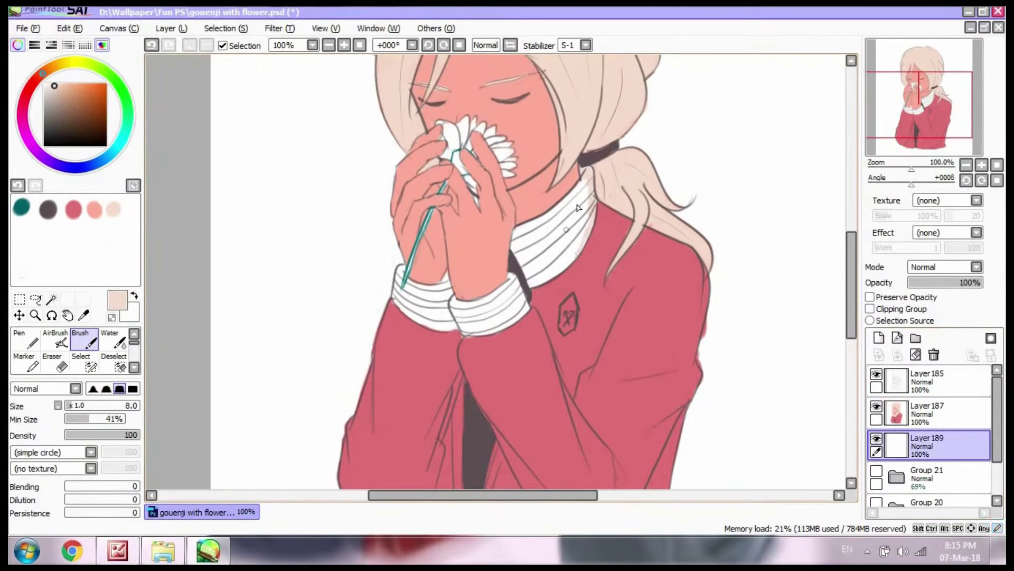
# Step: Tint the white collar and both cuffs pale beige
pyautogui.moveTo(577, 208); pyautogui.dragTo(515, 233)
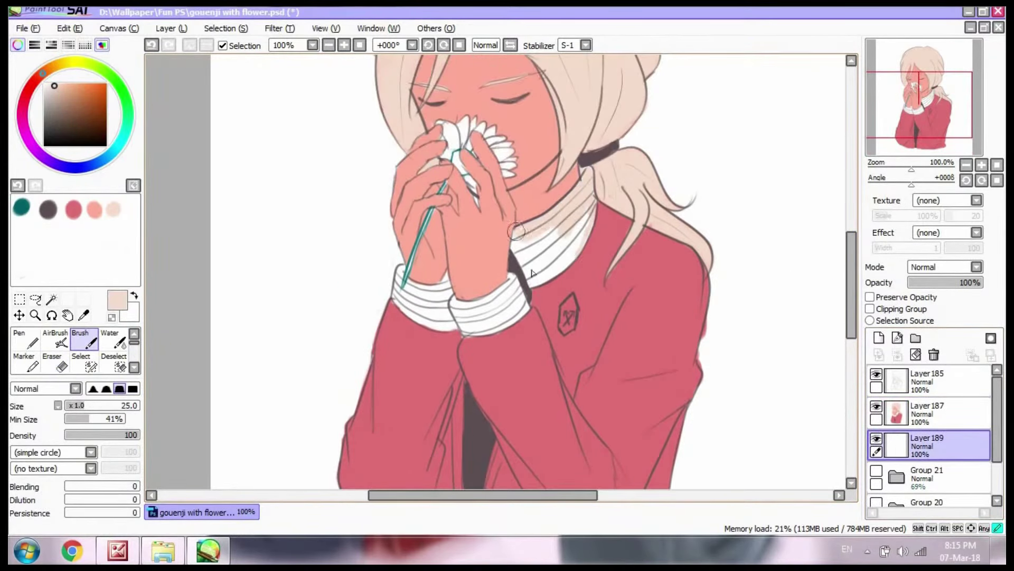
pyautogui.moveTo(581, 248)
pyautogui.mouseDown()
pyautogui.moveTo(433, 317)
pyautogui.moveTo(400, 299)
pyautogui.mouseUp()
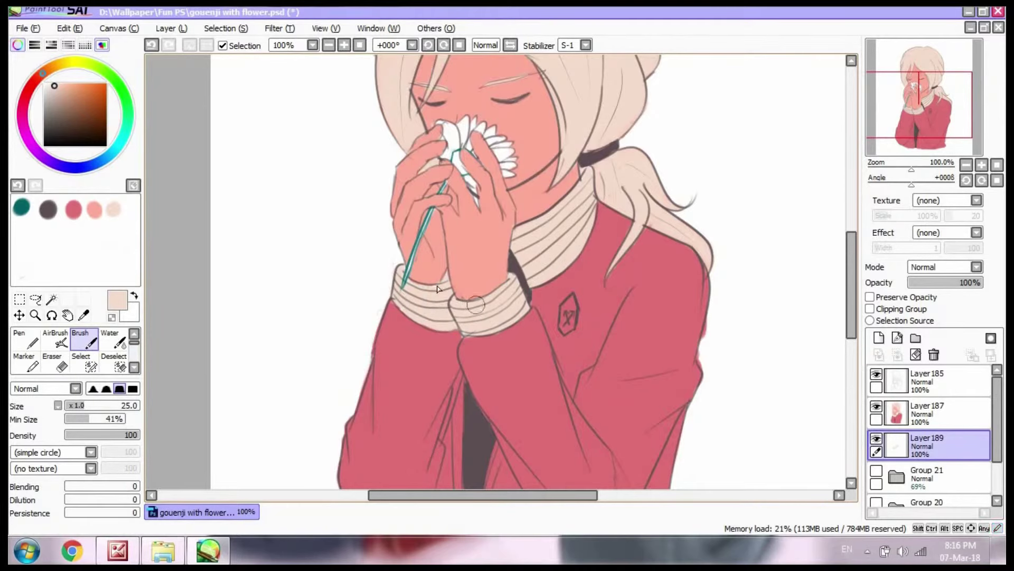
pyautogui.scroll(-1, 842, 293)
# Step: Enlarge the chest emblem with Ctrl+T and stroke a dark grey line along the collar
pyautogui.hotkey('ctrl', 't')
pyautogui.press('Return')
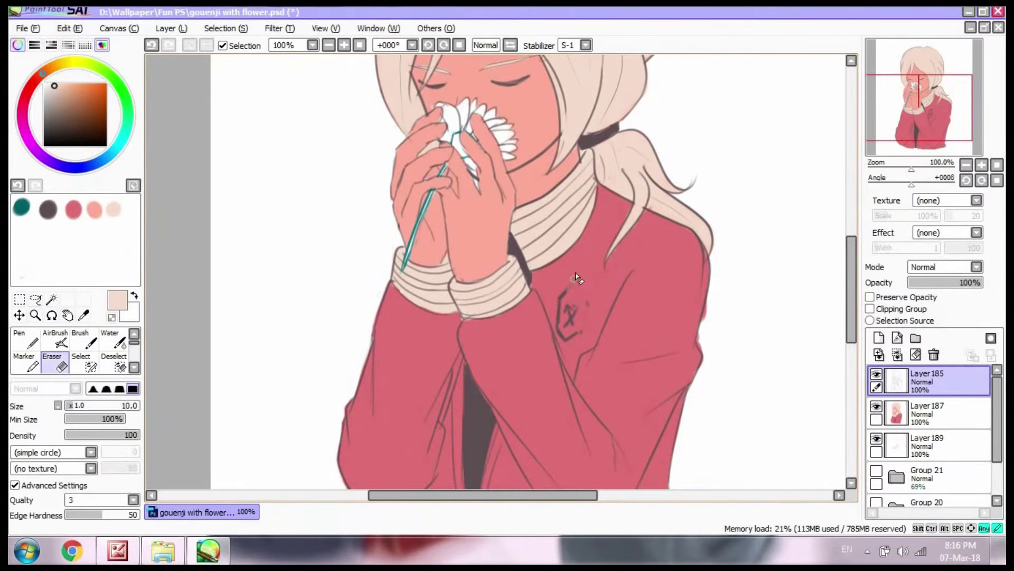
pyautogui.press('b')
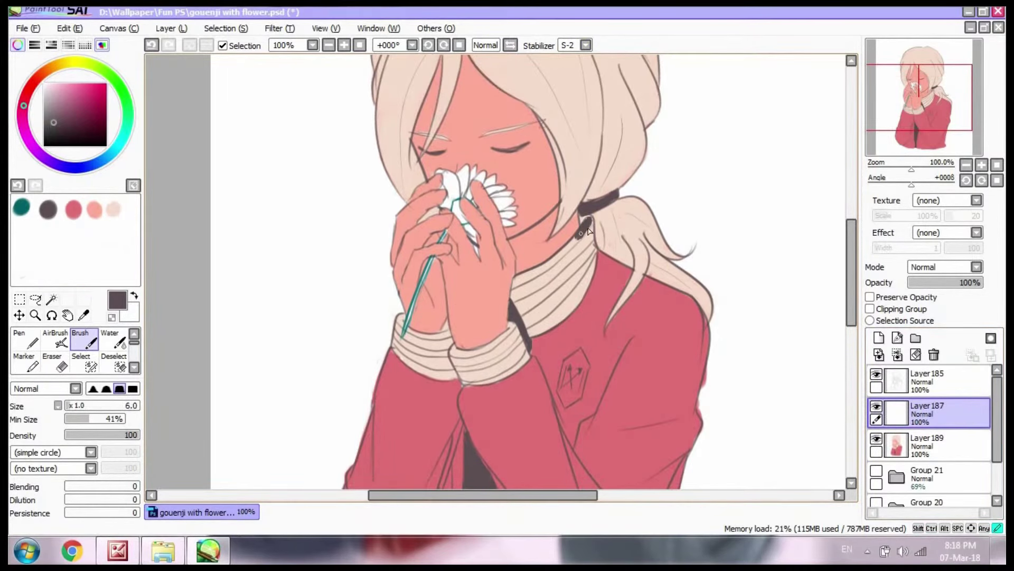
pyautogui.scroll(1, 590, 223)
pyautogui.moveTo(543, 273); pyautogui.dragTo(489, 308)
# Step: Edge the collar and both cuffs with dark bands, then add a red collar stripe
pyautogui.moveTo(604, 227)
pyautogui.mouseDown()
pyautogui.moveTo(574, 322)
pyautogui.moveTo(532, 383)
pyautogui.moveTo(513, 385)
pyautogui.mouseUp()
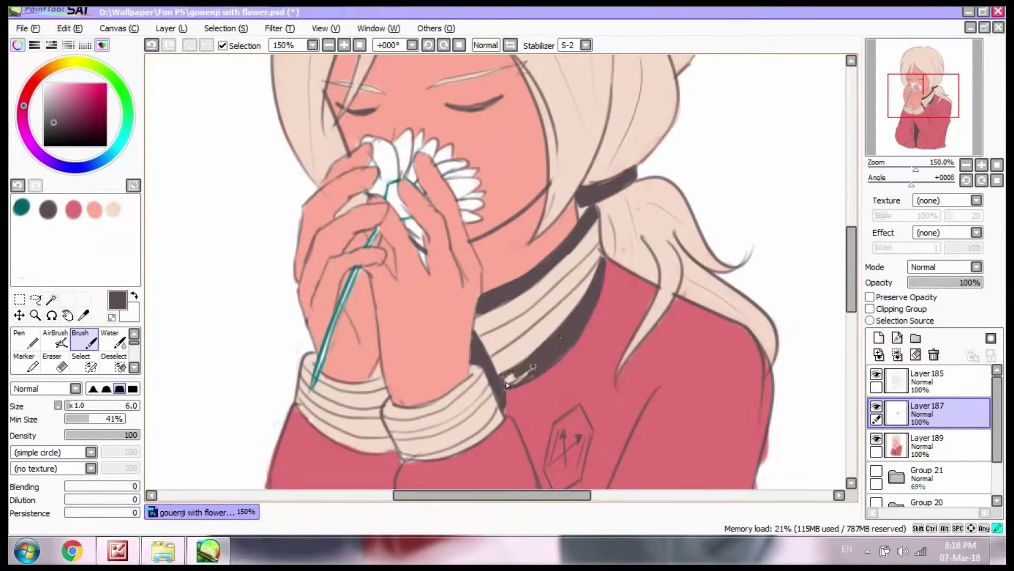
pyautogui.scroll(-1, 552, 363)
pyautogui.scroll(-2, 474, 293)
pyautogui.moveTo(450, 320); pyautogui.dragTo(422, 333)
pyautogui.moveTo(407, 379); pyautogui.dragTo(500, 337)
pyautogui.scroll(-2, 309, 235)
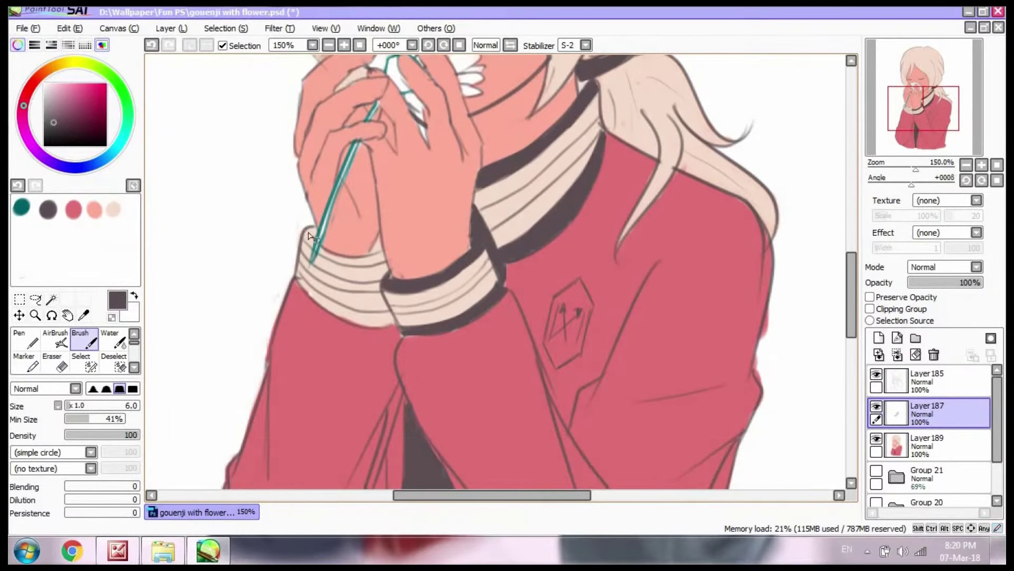
pyautogui.moveTo(341, 263); pyautogui.dragTo(384, 259)
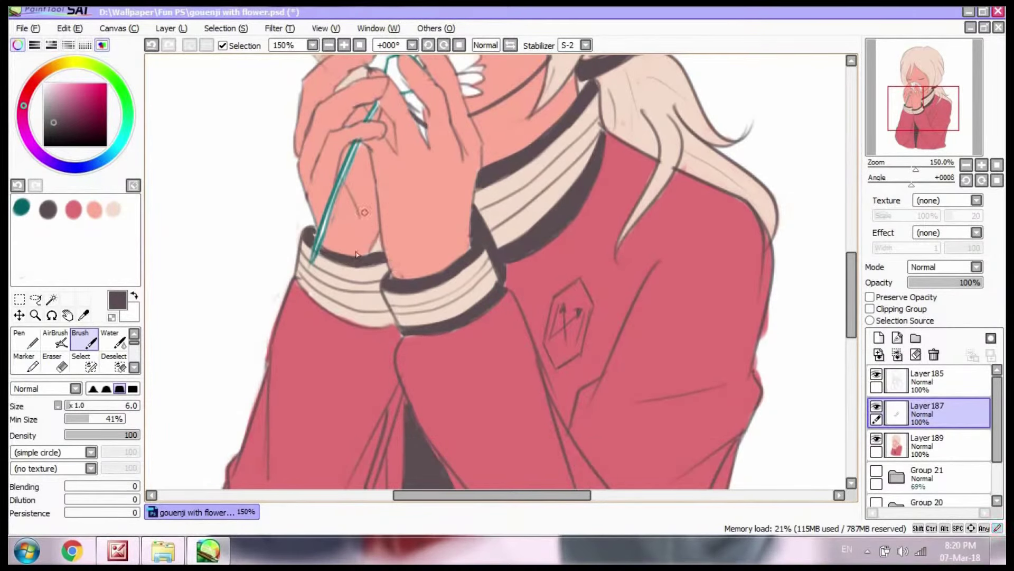
pyautogui.moveTo(362, 314); pyautogui.dragTo(383, 323)
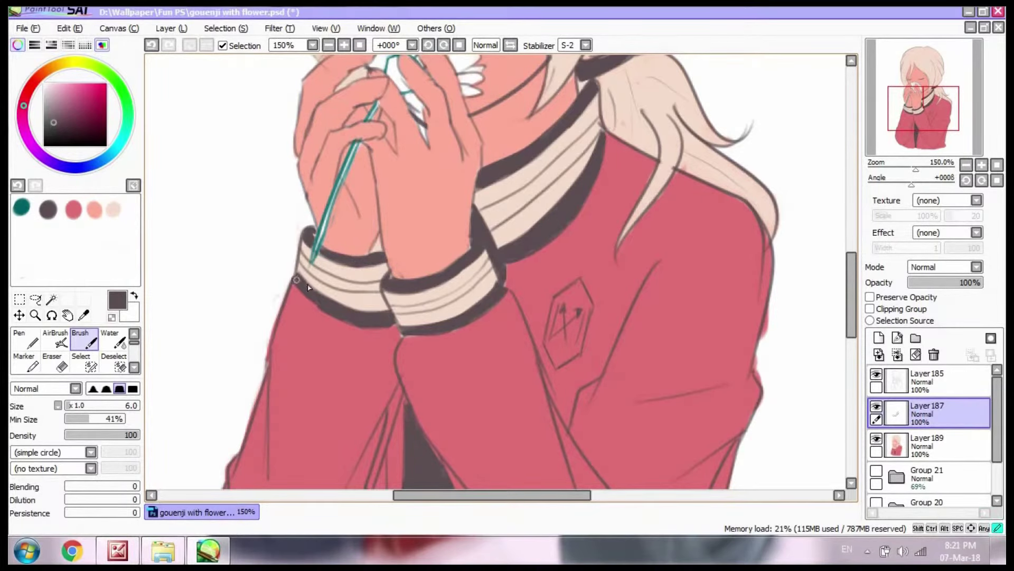
pyautogui.moveTo(587, 145); pyautogui.dragTo(498, 228)
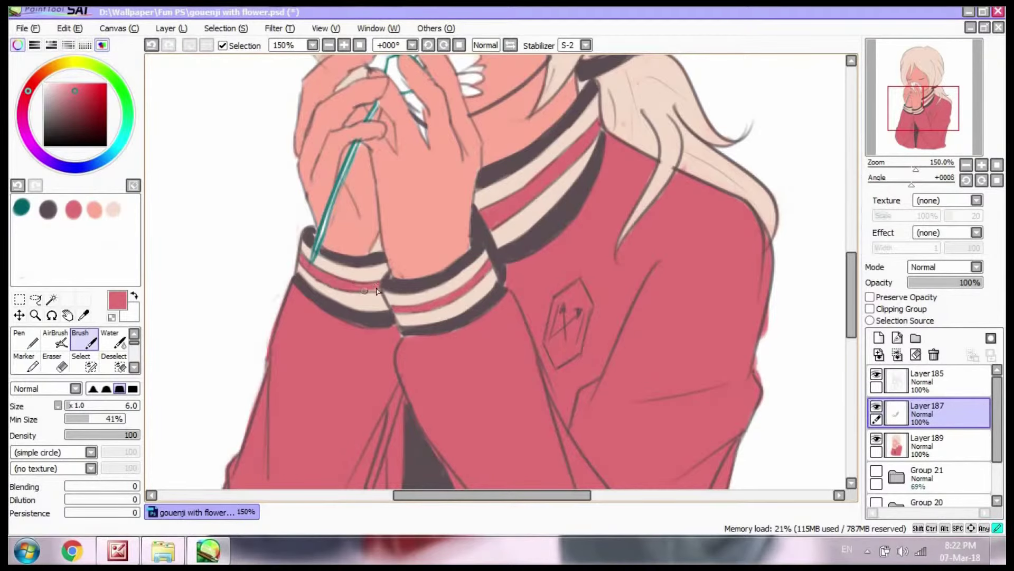
# Step: Merge the stripe layer down and add a new layer for the flower petals
pyautogui.press('c')
pyautogui.scroll(-2, 341, 259)
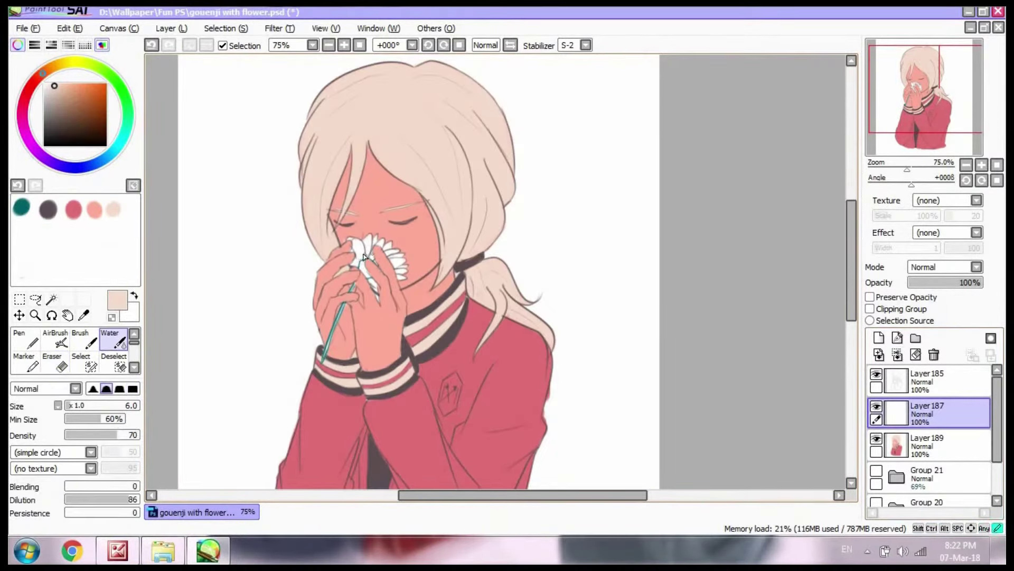
pyautogui.click(897, 354)
pyautogui.click(879, 338)
pyautogui.moveTo(951, 414); pyautogui.dragTo(951, 430)
# Step: Paint the flower petals cream
pyautogui.press('b')
pyautogui.scroll(2, 392, 271)
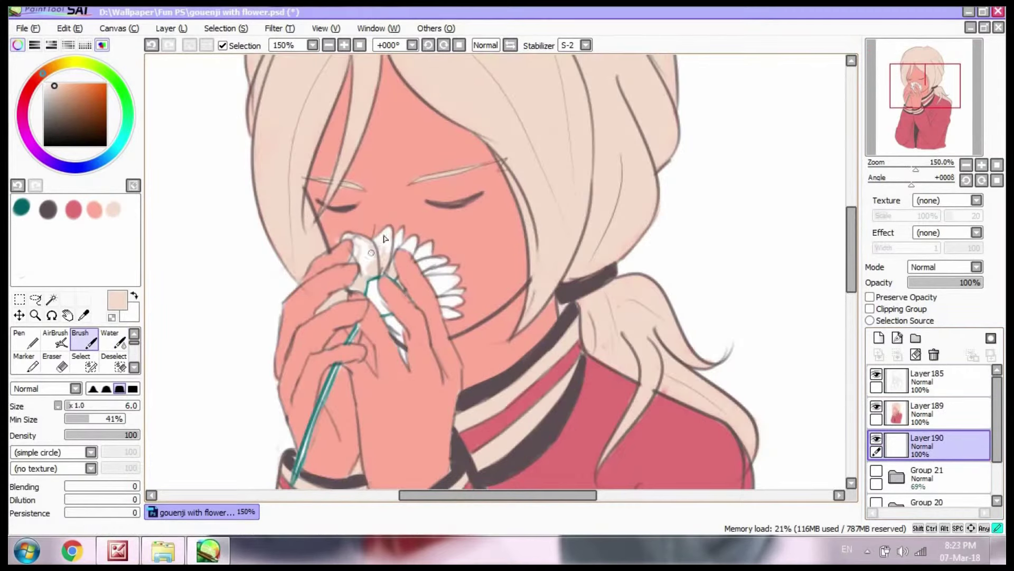
pyautogui.moveTo(430, 263); pyautogui.dragTo(402, 339)
pyautogui.keyDown('alt'); pyautogui.click(370, 222); pyautogui.keyUp('alt')
# Step: Paint a thicker teal stem on Layer 189, below the petal layer
pyautogui.click(946, 413)
pyautogui.press('e')
pyautogui.click(84, 338)
pyautogui.click(21, 207)
pyautogui.moveTo(930, 413); pyautogui.dragTo(930, 446)
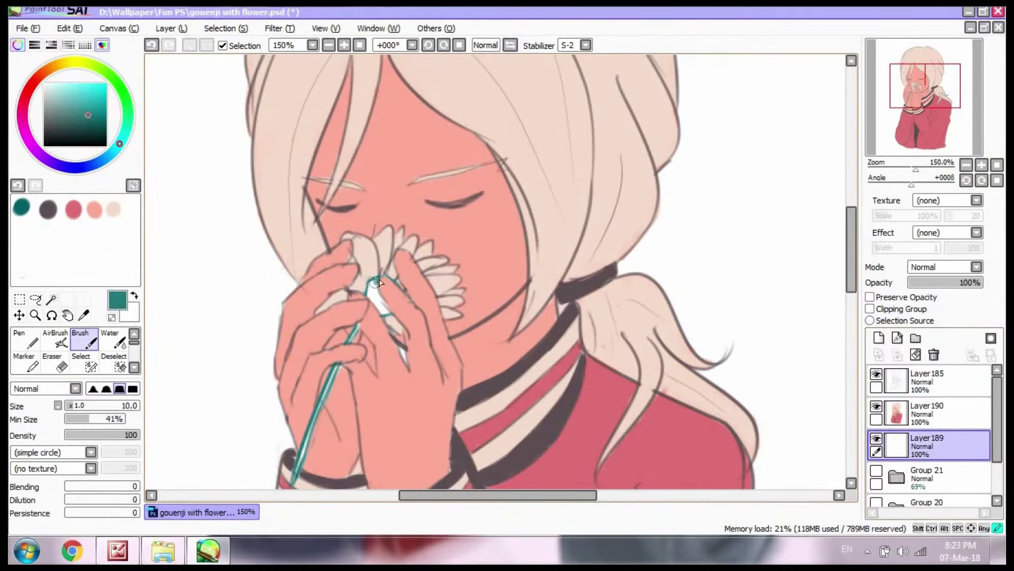
pyautogui.scroll(-3, 338, 264)
pyautogui.moveTo(338, 258); pyautogui.dragTo(296, 365)
pyautogui.keyDown('ctrl'); pyautogui.click(295, 372); pyautogui.keyUp('ctrl')
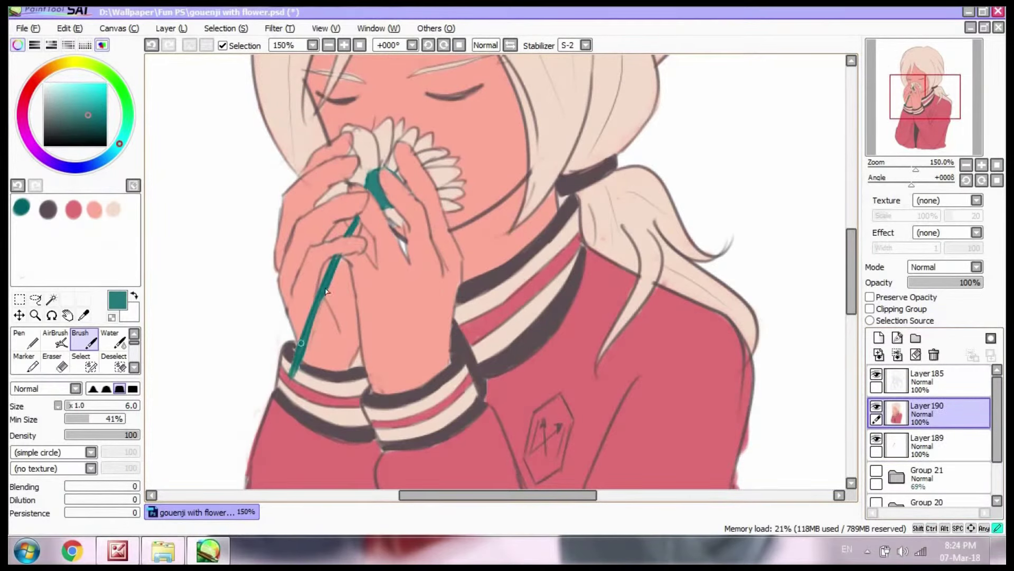
# Step: Add empty Layer 191 for shading
pyautogui.hotkey('ctrl', 'shift', 'n')
pyautogui.press('e')
pyautogui.keyDown('alt'); pyautogui.click(356, 225); pyautogui.keyUp('alt')
pyautogui.click(930, 380)
pyautogui.press('-')
pyautogui.press('-')
pyautogui.press('-')
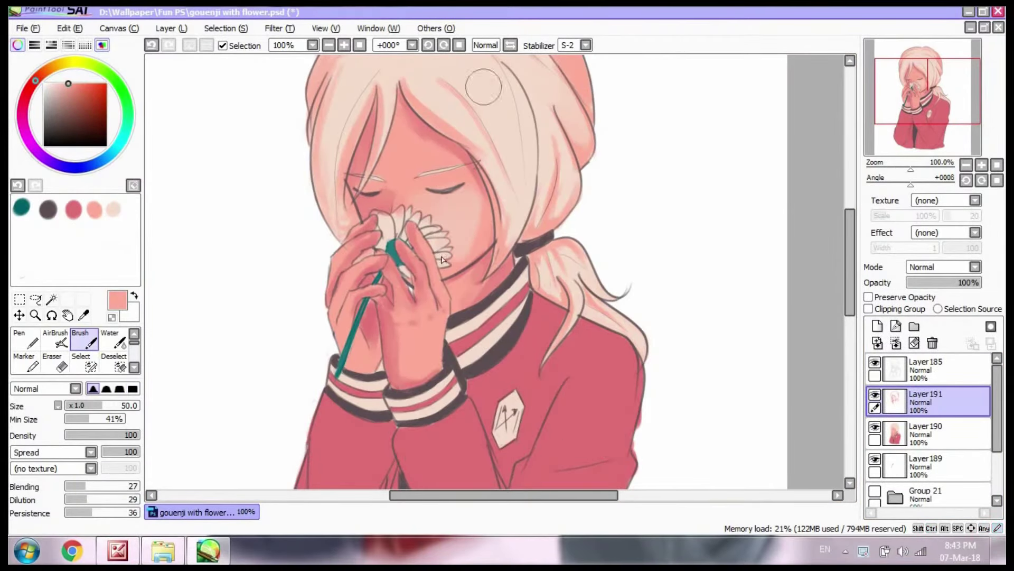
# Step: Brush deeper pink and salmon shading over the hair and face with a smaller brush
pyautogui.keyDown('alt'); pyautogui.click(425, 190); pyautogui.keyUp('alt')
pyautogui.press('[')
pyautogui.press('[')
pyautogui.press('[')
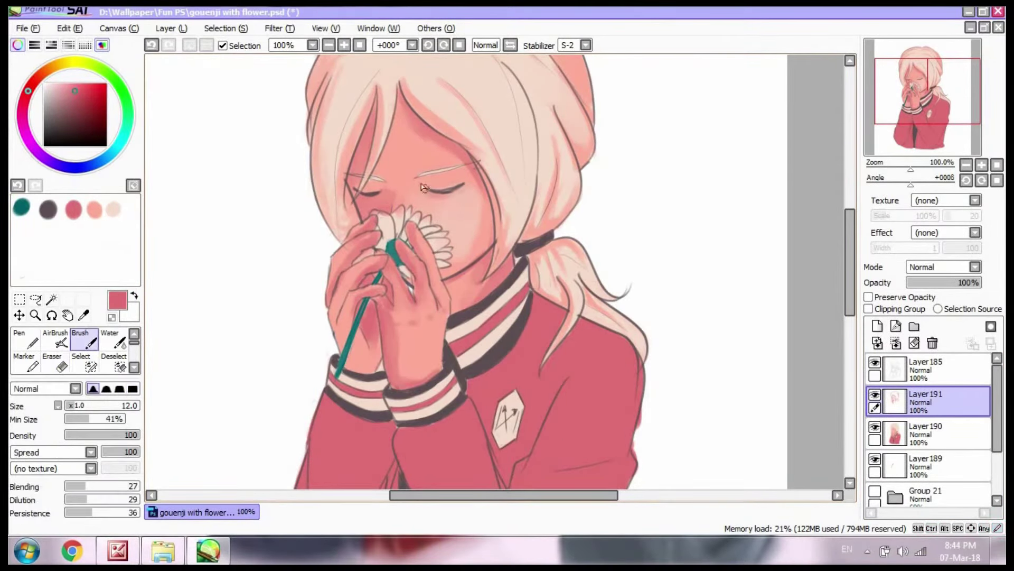
pyautogui.keyDown('alt'); pyautogui.click(408, 181); pyautogui.keyUp('alt')
pyautogui.scroll(3, 847, 246)
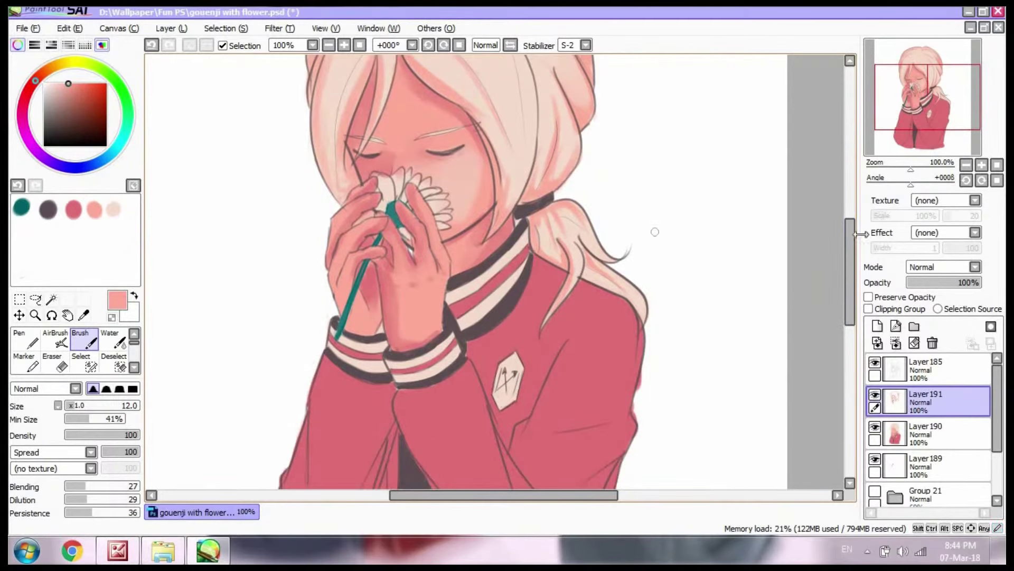
pyautogui.press('-')
pyautogui.scroll(1, 460, 211)
pyautogui.keyDown('alt'); pyautogui.click(460, 211); pyautogui.keyUp('alt')
# Step: Erase stray shading, touch up with cream and pink, and add Layer 192
pyautogui.press('e')
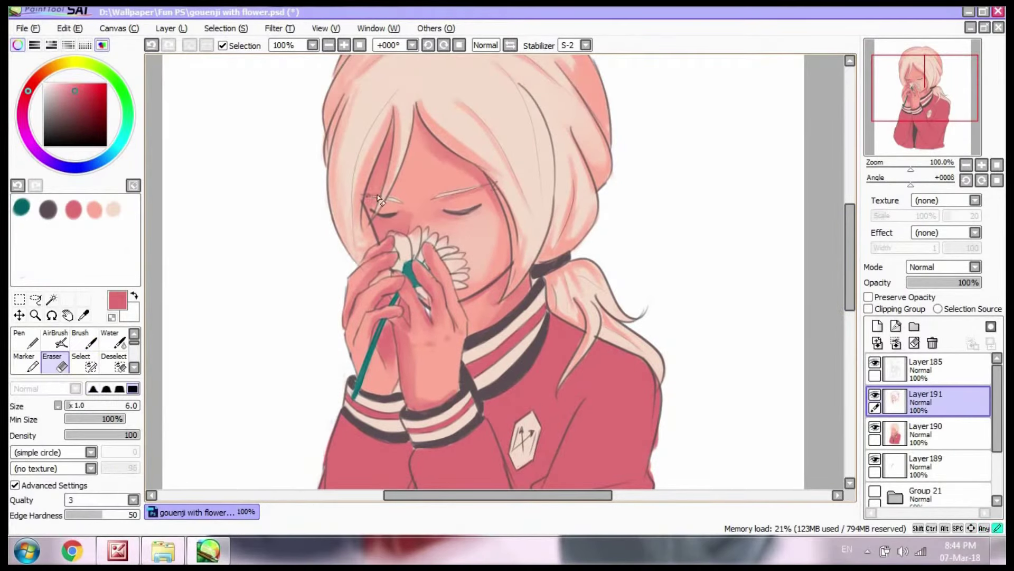
pyautogui.click(91, 343)
pyautogui.scroll(-3, 453, 264)
pyautogui.keyDown('alt'); pyautogui.click(454, 325); pyautogui.keyUp('alt')
pyautogui.keyDown('alt'); pyautogui.click(441, 283); pyautogui.keyUp('alt')
pyautogui.keyDown('alt'); pyautogui.click(452, 241); pyautogui.keyUp('alt')
pyautogui.keyDown('alt'); pyautogui.click(553, 166); pyautogui.keyUp('alt')
pyautogui.scroll(-3, 552, 166)
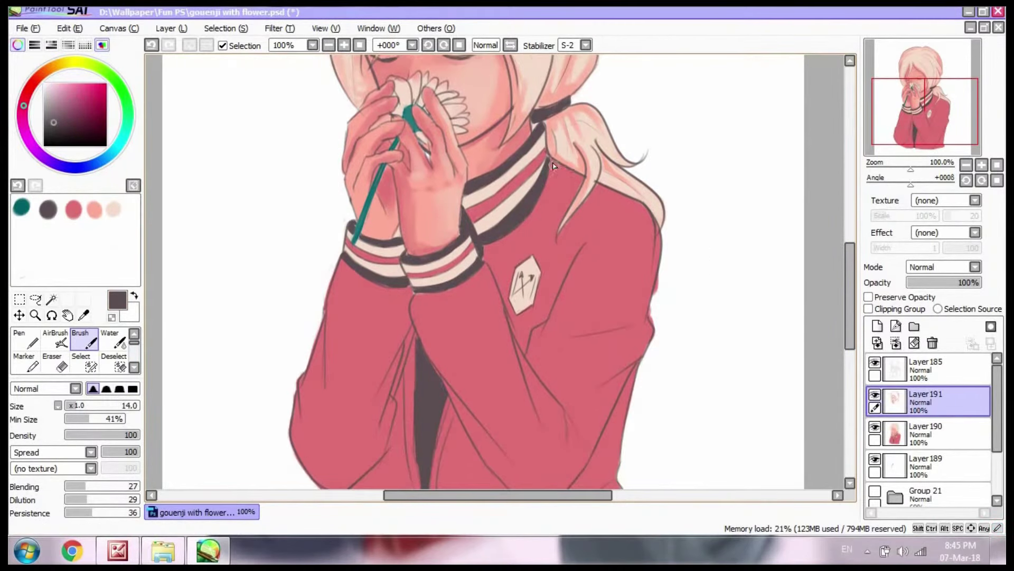
pyautogui.hotkey('ctrl', 'shift', 'n')
# Step: Paint dark grey fold shading across the shoulder and jacket body, blending with red
pyautogui.moveTo(552, 167); pyautogui.dragTo(653, 235)
pyautogui.keyDown('alt'); pyautogui.click(619, 211); pyautogui.keyUp('alt')
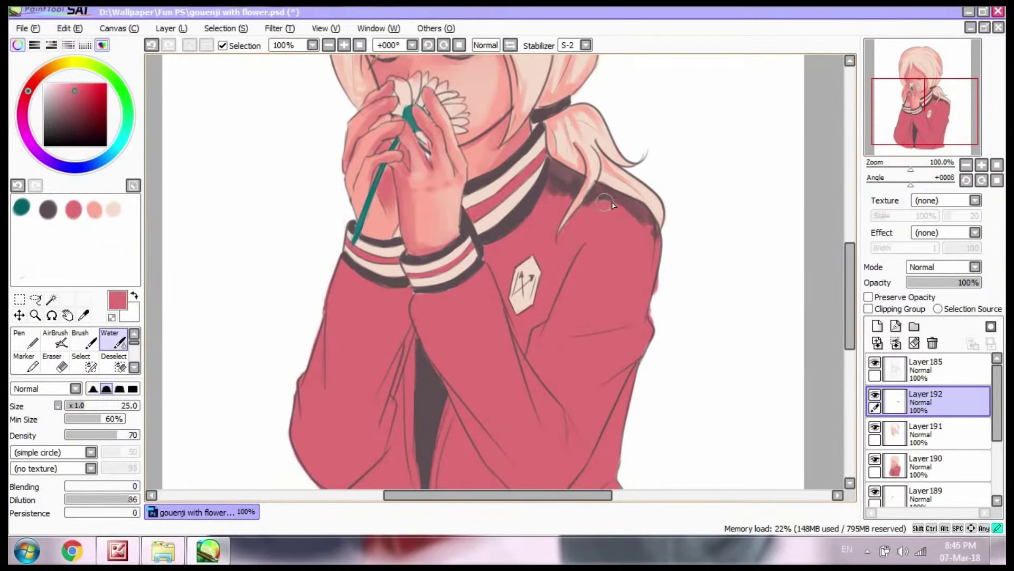
pyautogui.moveTo(579, 249)
pyautogui.mouseDown()
pyautogui.moveTo(511, 351)
pyautogui.moveTo(631, 325)
pyautogui.mouseUp()
pyautogui.moveTo(523, 346); pyautogui.dragTo(576, 449)
pyautogui.moveTo(502, 369); pyautogui.dragTo(438, 446)
pyautogui.scroll(-2, 528, 370)
pyautogui.moveTo(531, 352); pyautogui.dragTo(449, 465)
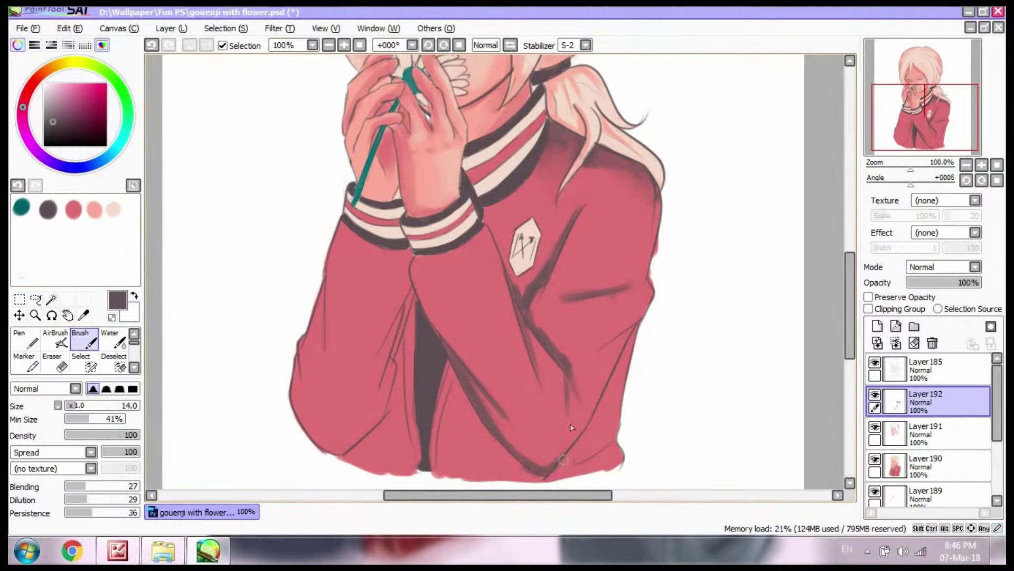
# Step: Darken the gap between the arms, left arm, hem and sleeve, then blend red over them
pyautogui.moveTo(403, 289); pyautogui.dragTo(411, 446)
pyautogui.moveTo(322, 296); pyautogui.dragTo(295, 369)
pyautogui.moveTo(317, 339)
pyautogui.mouseDown()
pyautogui.moveTo(296, 444)
pyautogui.moveTo(364, 457)
pyautogui.mouseUp()
pyautogui.moveTo(335, 238); pyautogui.dragTo(330, 269)
pyautogui.press('[')
pyautogui.press('[')
pyautogui.press('[')
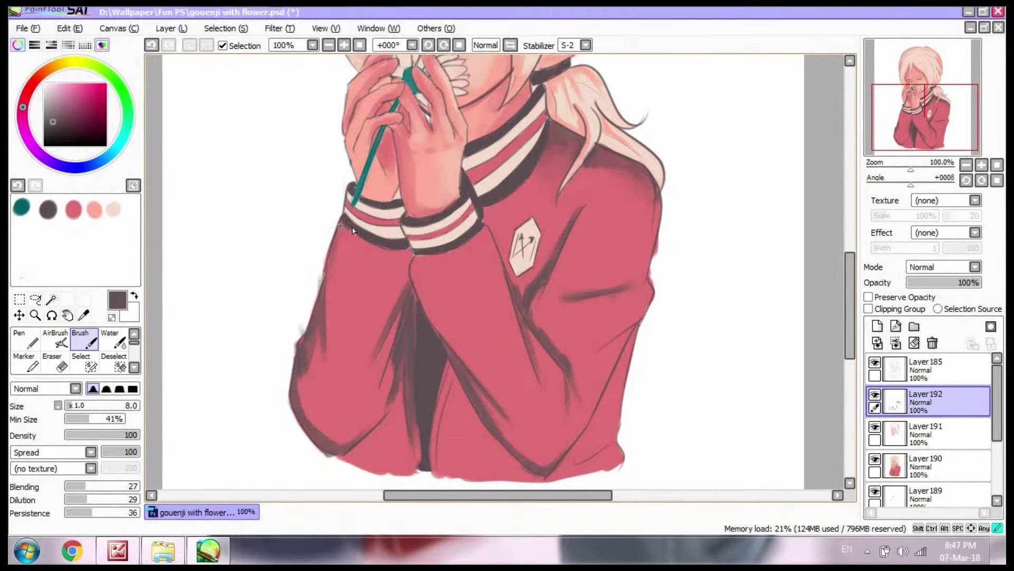
pyautogui.keyDown('alt'); pyautogui.click(397, 254); pyautogui.keyUp('alt')
pyautogui.press(']')
pyautogui.press(']')
pyautogui.press(']')
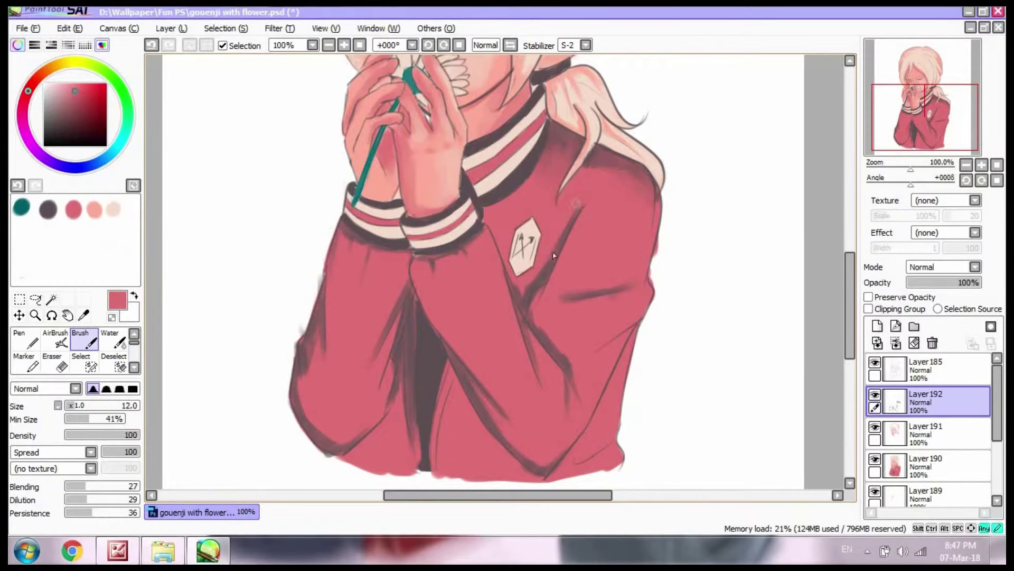
pyautogui.moveTo(306, 346); pyautogui.dragTo(326, 444)
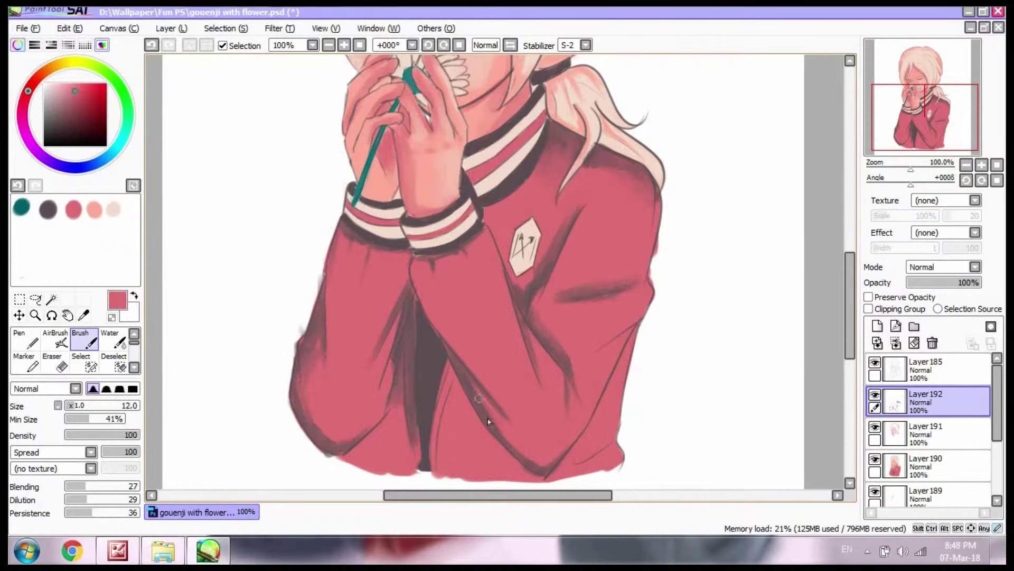
# Step: Undo the last stroke and add light pink highlights on the cuff stripe
pyautogui.press('e')
pyautogui.press('b')
pyautogui.hotkey('ctrl', 'z')
pyautogui.scroll(5, 584, 268)
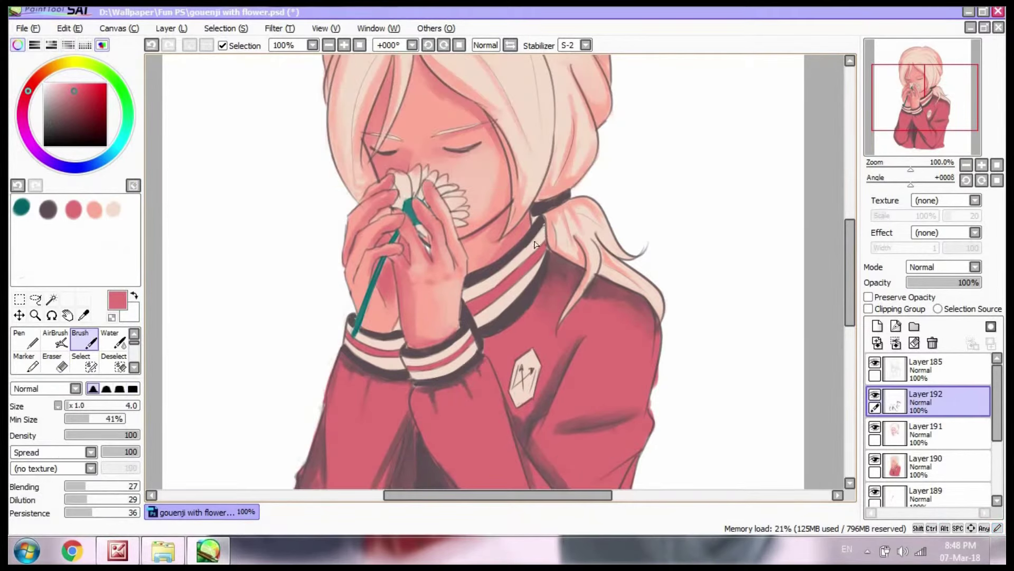
pyautogui.press('[')
pyautogui.press('[')
pyautogui.press('[')
pyautogui.keyDown('alt'); pyautogui.click(542, 229); pyautogui.keyUp('alt')
pyautogui.keyDown('alt'); pyautogui.click(407, 366); pyautogui.keyUp('alt')
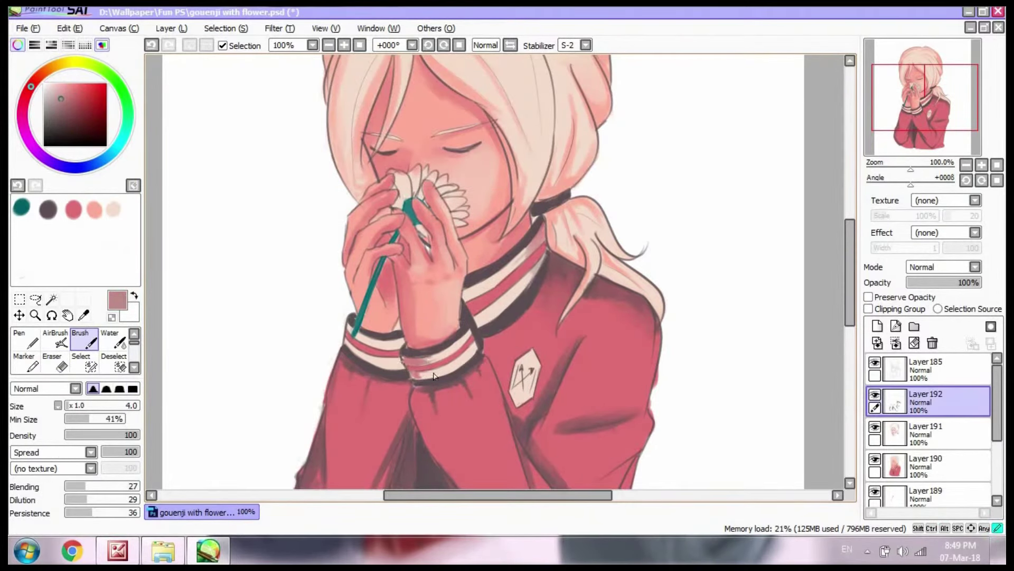
pyautogui.keyDown('alt'); pyautogui.click(397, 359); pyautogui.keyUp('alt')
pyautogui.moveTo(391, 354); pyautogui.dragTo(404, 366)
pyautogui.keyDown('alt'); pyautogui.click(407, 365); pyautogui.keyUp('alt')
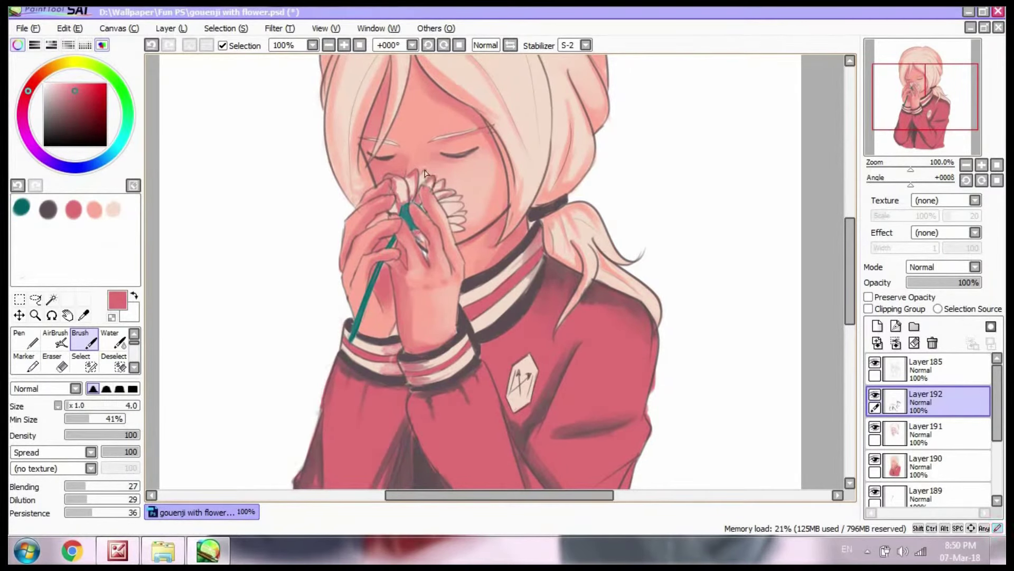
# Step: Add pink strokes to the flower petals and sample their light beige
pyautogui.moveTo(452, 210); pyautogui.dragTo(457, 221)
pyautogui.keyDown('alt'); pyautogui.click(399, 194); pyautogui.keyUp('alt')
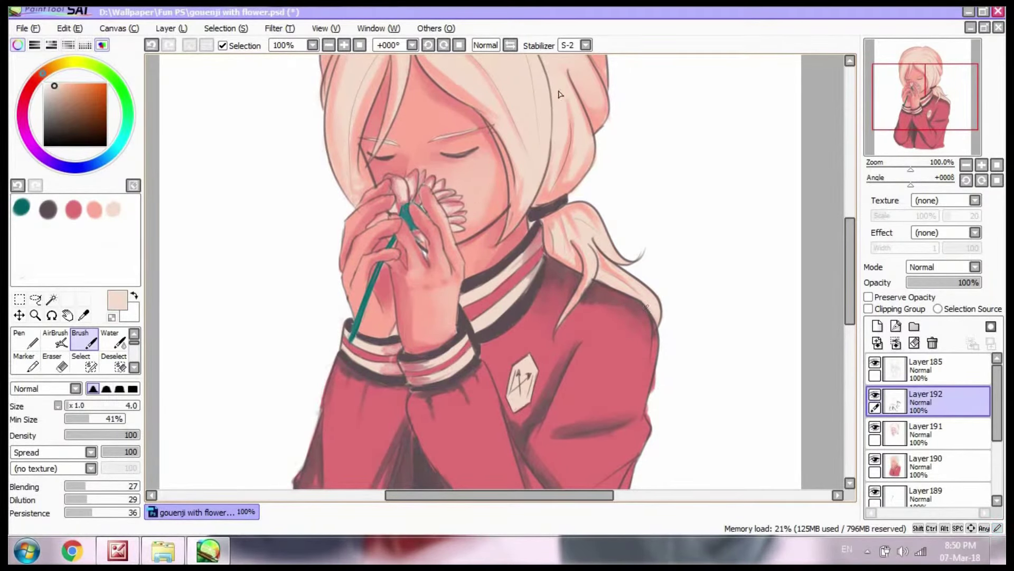
pyautogui.scroll(-4, 630, 285)
# Step: Paint near-white pink highlights along the jacket's right edge
pyautogui.moveTo(647, 265); pyautogui.dragTo(587, 433)
pyautogui.keyDown('alt'); pyautogui.click(640, 301); pyautogui.keyUp('alt')
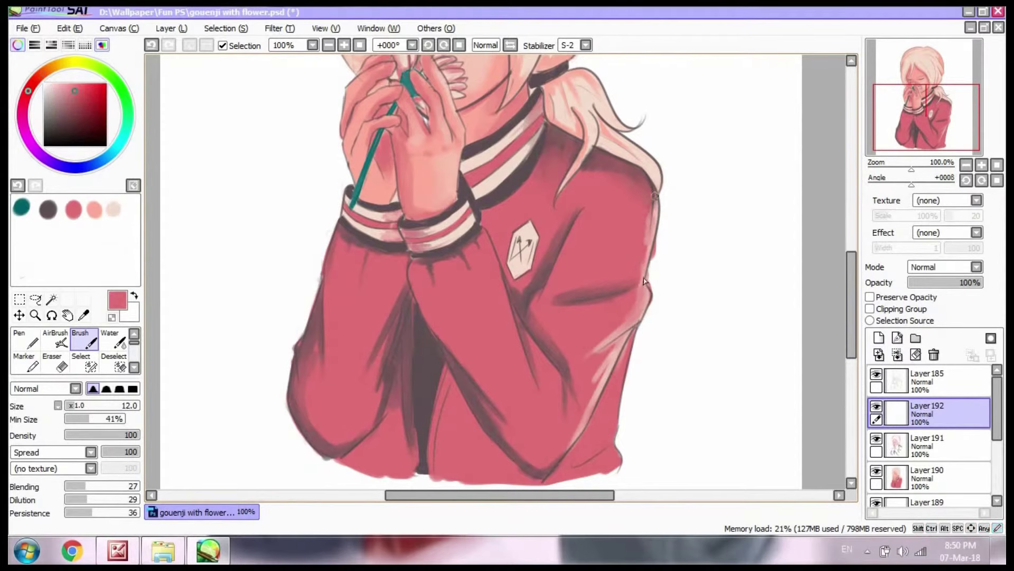
pyautogui.keyDown('alt'); pyautogui.click(204, 193); pyautogui.keyUp('alt')
pyautogui.hotkey('ctrl', 'z')
pyautogui.moveTo(649, 243); pyautogui.dragTo(608, 449)
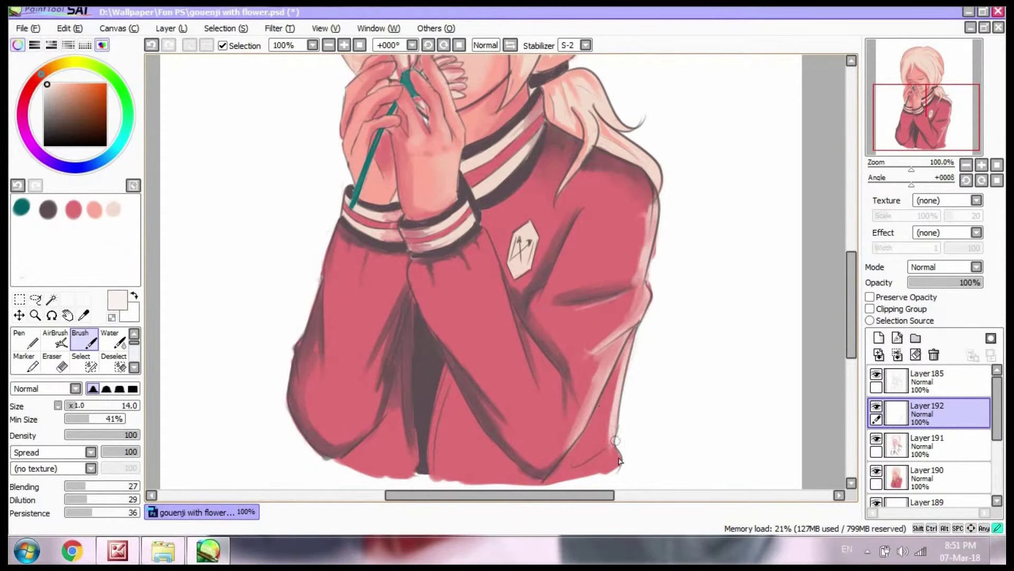
pyautogui.scroll(-1, 600, 391)
pyautogui.keyDown('alt'); pyautogui.click(600, 409); pyautogui.keyUp('alt')
pyautogui.keyDown('alt'); pyautogui.click(495, 439); pyautogui.keyUp('alt')
pyautogui.scroll(-1, 495, 439)
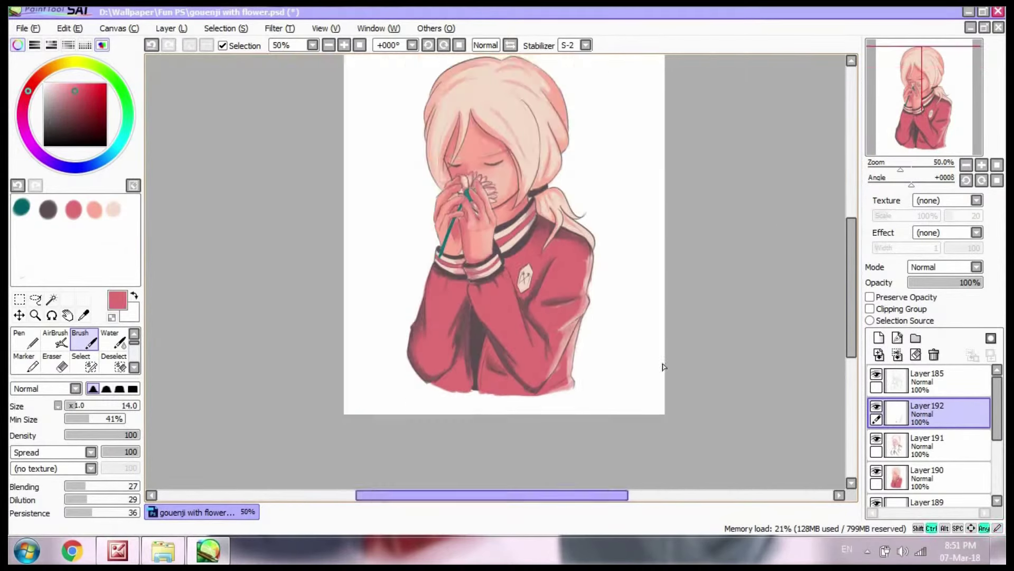
pyautogui.press('e')
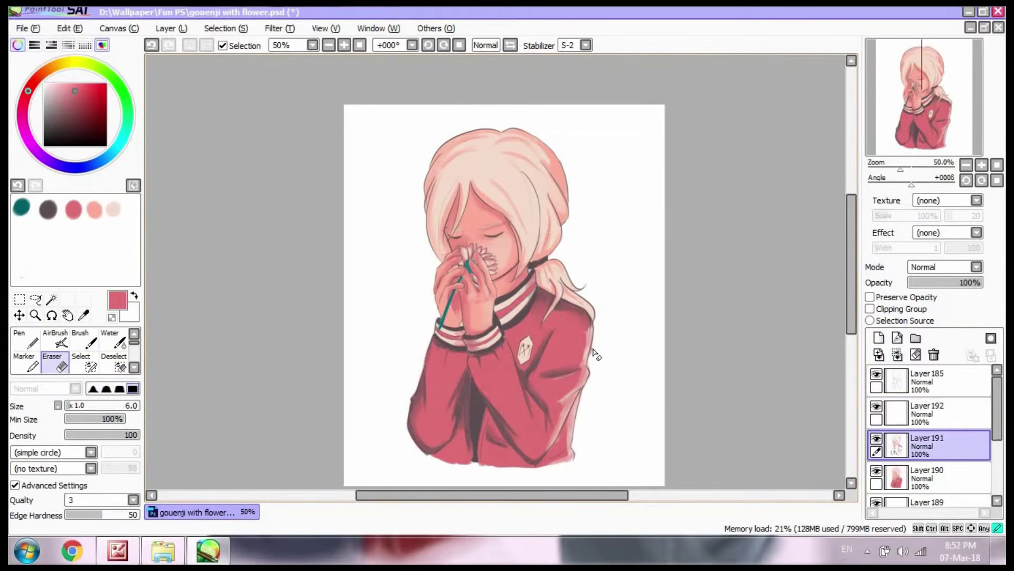
pyautogui.click(135, 356)
pyautogui.scroll(1, 135, 357)
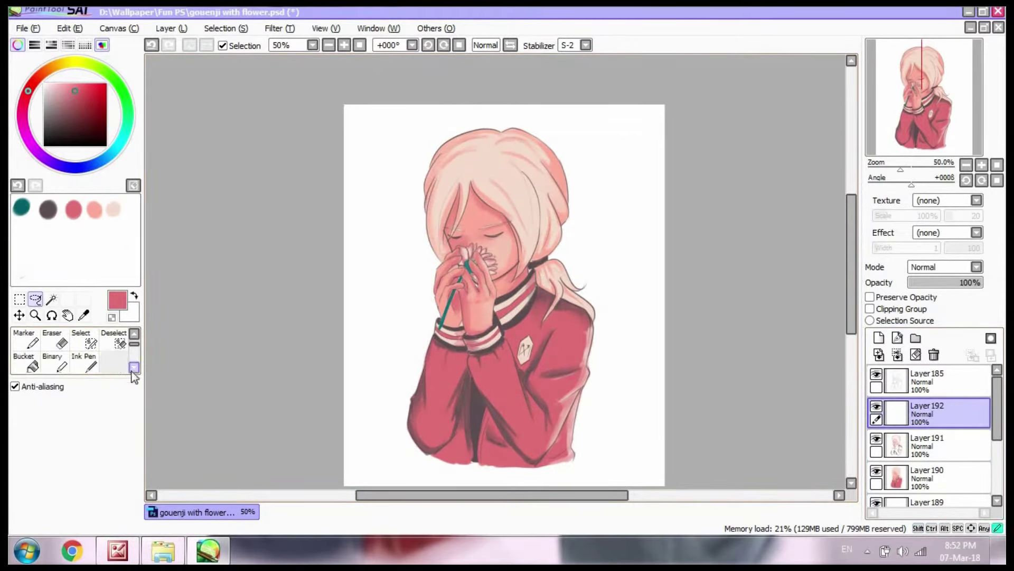
pyautogui.press('m')
pyautogui.scroll(-1, 793, 214)
pyautogui.press('b')
pyautogui.scroll(1, 528, 307)
pyautogui.keyDown('alt'); pyautogui.click(460, 126); pyautogui.keyUp('alt')
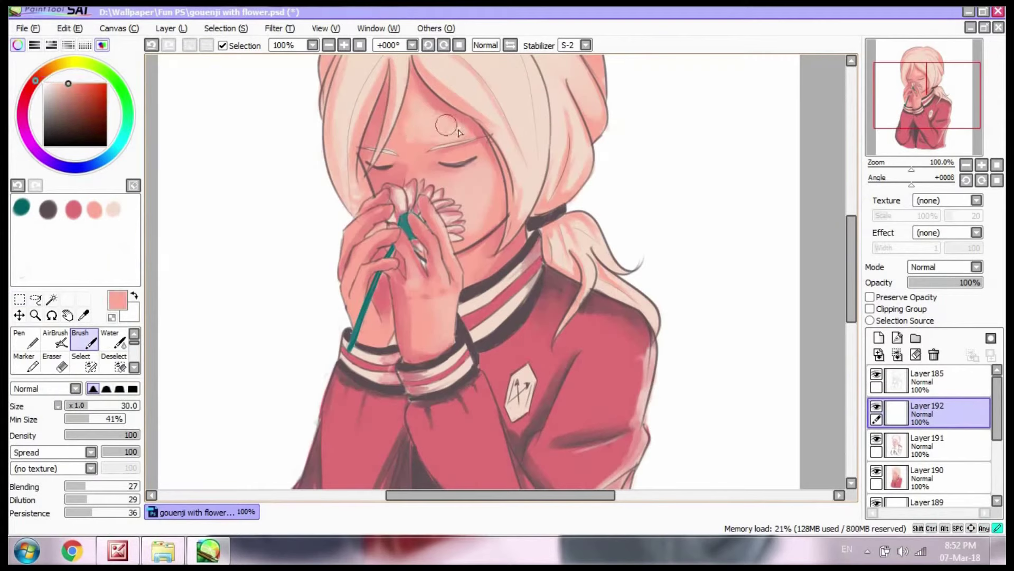
pyautogui.press('e')
pyautogui.scroll(-1, 430, 150)
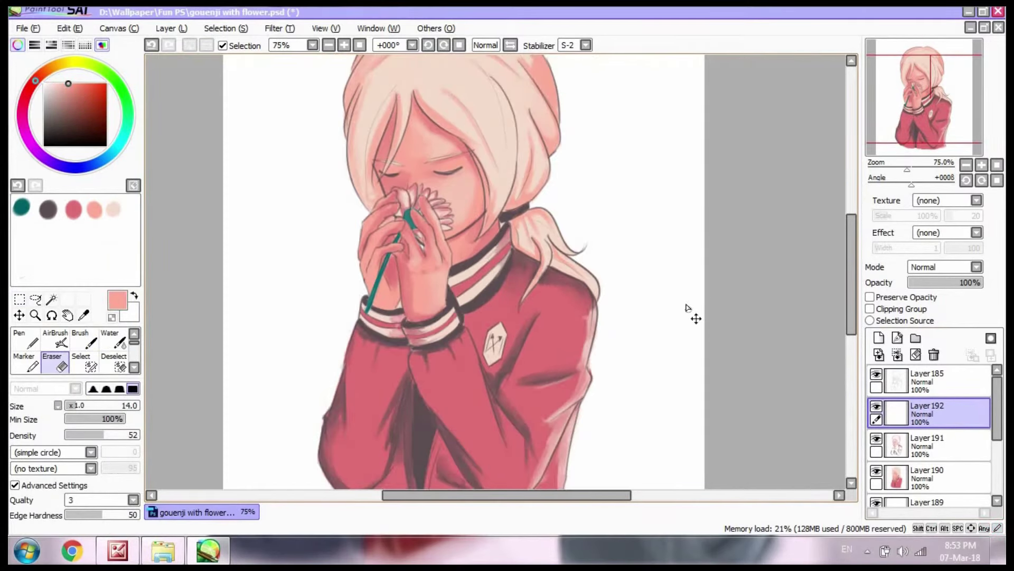
pyautogui.scroll(-1, 218, 340)
pyautogui.keyDown('alt'); pyautogui.click(327, 412); pyautogui.keyUp('alt')
pyautogui.scroll(2, 327, 412)
pyautogui.press('b')
pyautogui.scroll(-2, 370, 317)
pyautogui.scroll(2, 456, 233)
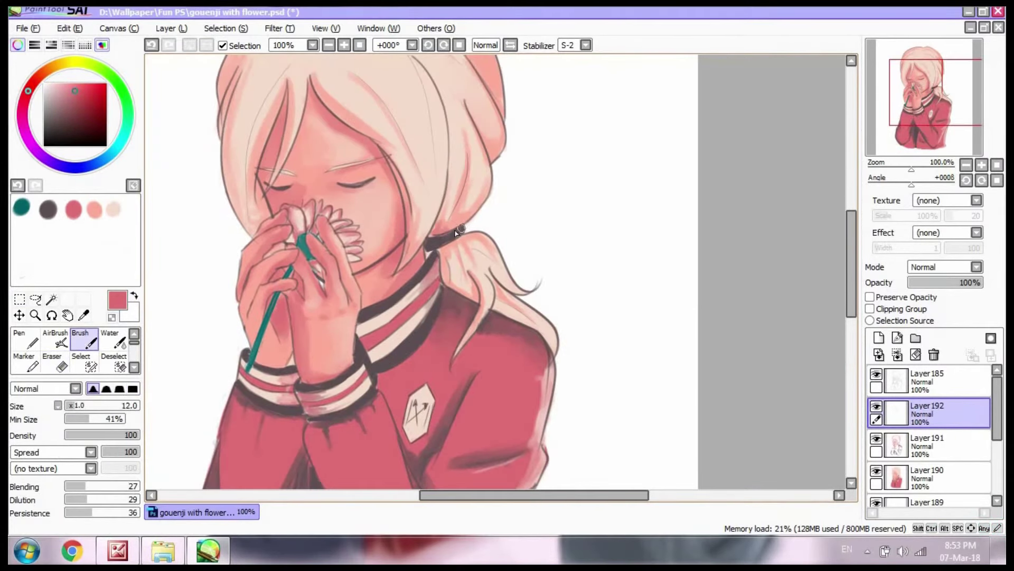
pyautogui.keyDown('alt'); pyautogui.click(502, 265); pyautogui.keyUp('alt')
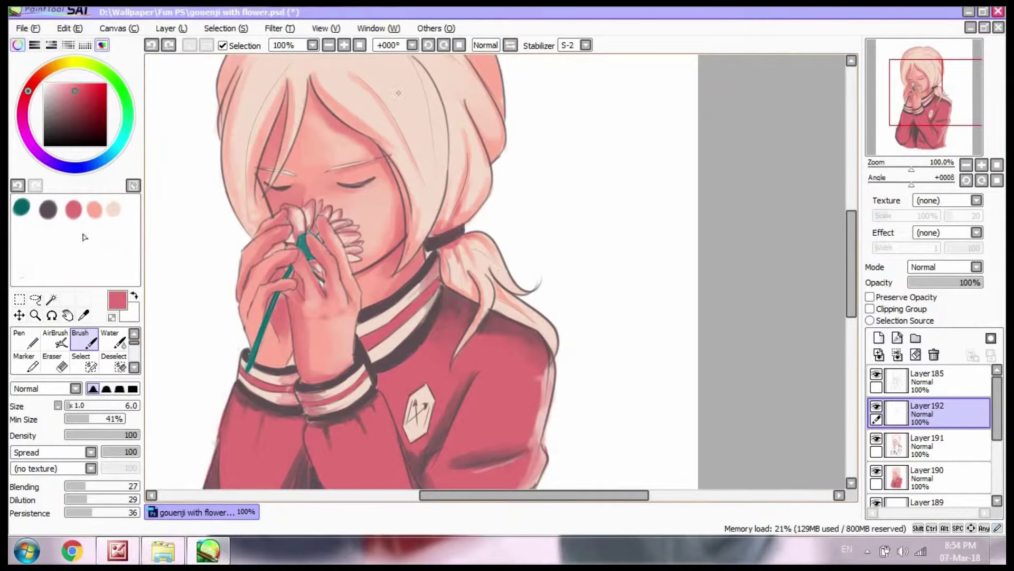